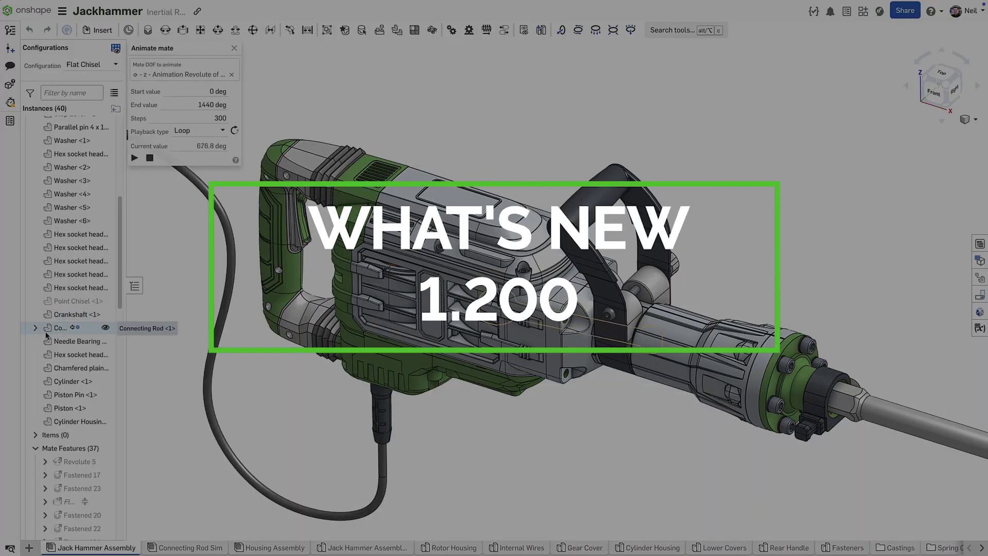
# Isolate Connecting Rod <1> and section the jackhammer housing with the rod excluded from the cut
pyautogui.hotkey('shift', 'i')
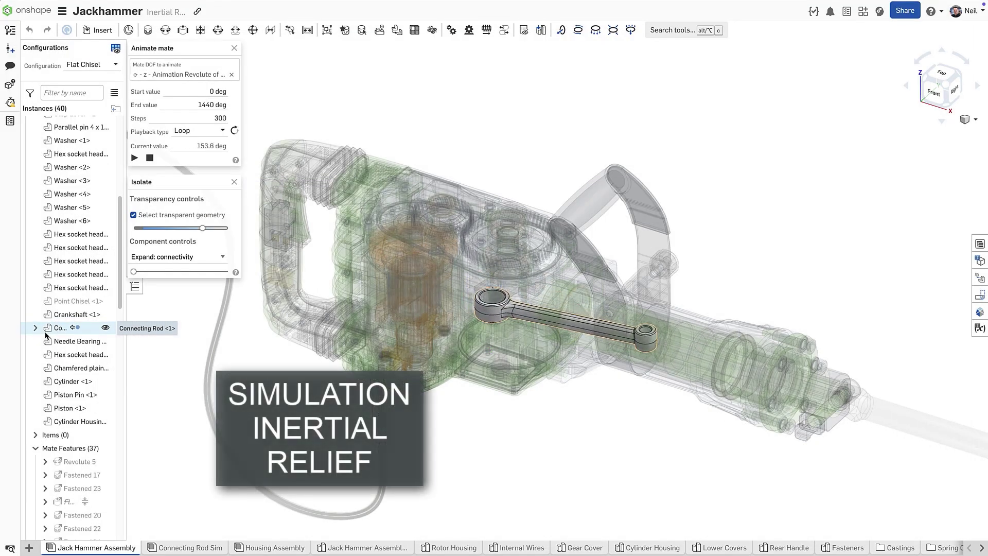
pyautogui.hotkey('alt', 'c')
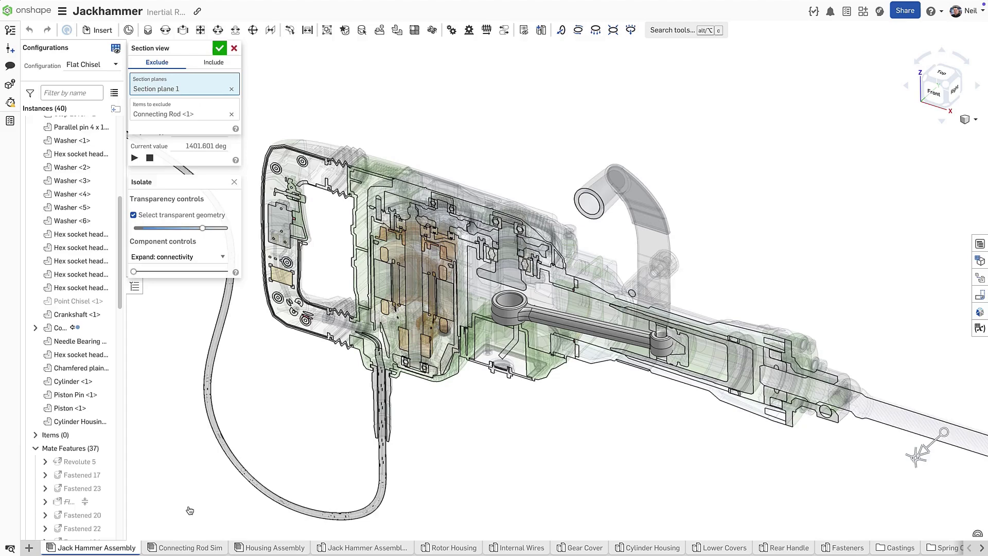
# In the Connecting Rod Sim, add a 16000 N Z bearing load on the large-end bore
pyautogui.click(190, 547)
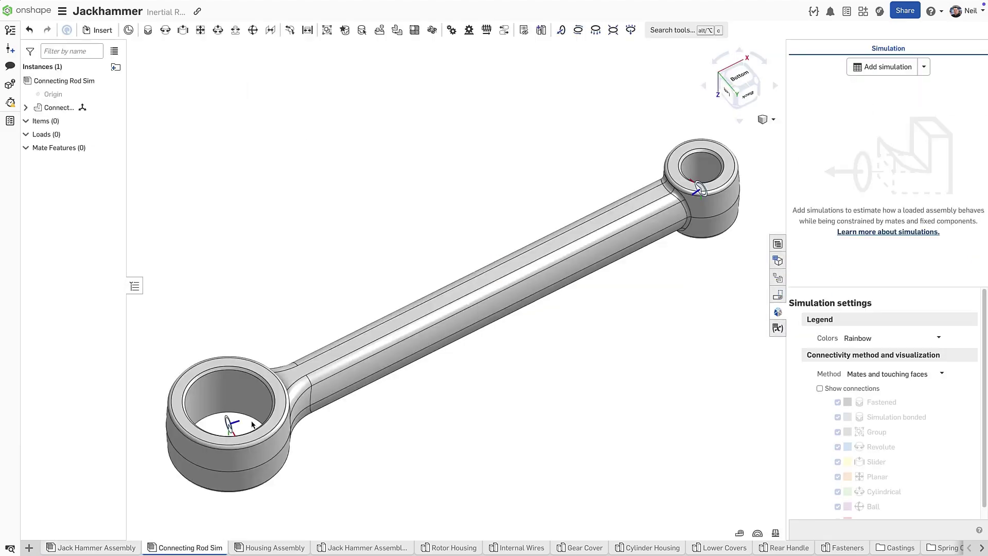
pyautogui.click(595, 30)
pyautogui.click(310, 366)
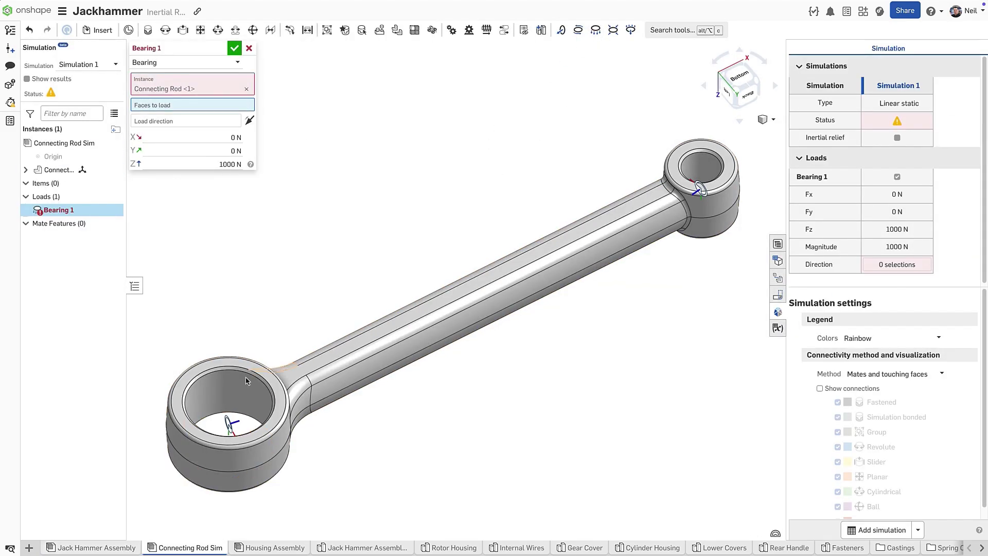
pyautogui.click(232, 387)
pyautogui.click(198, 131)
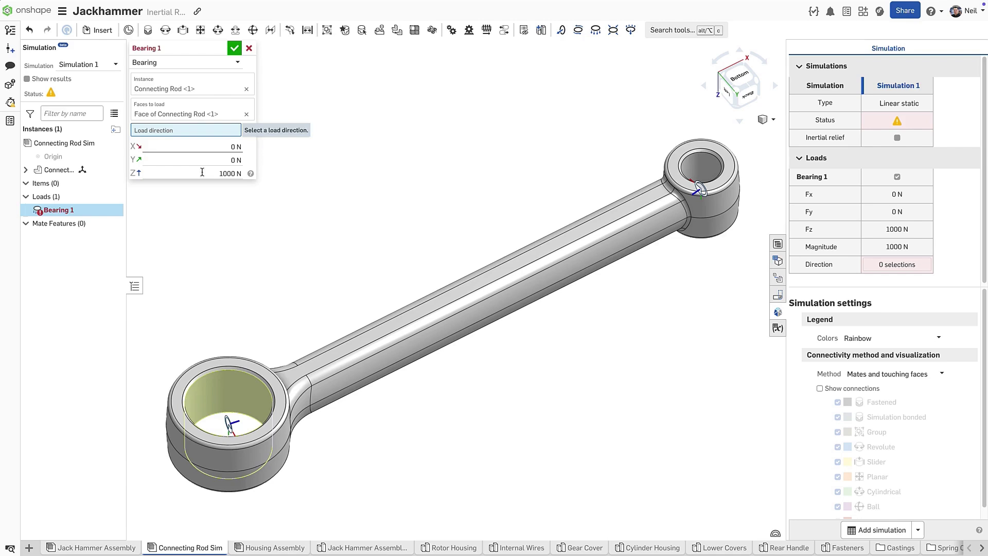
pyautogui.click(229, 425)
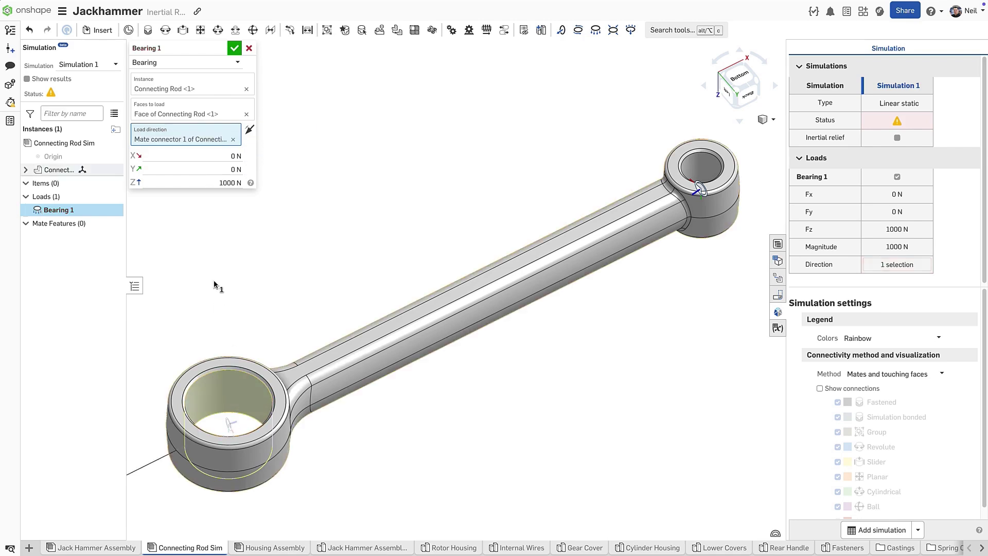
pyautogui.click(210, 181)
pyautogui.write('16000')
pyautogui.press('Return')
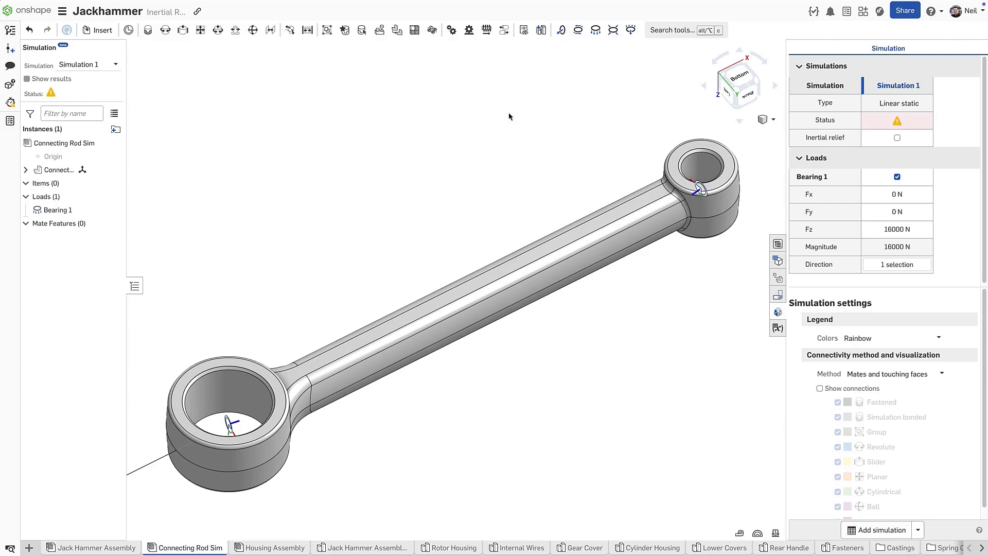
# Add a second 16000 N Z bearing load on the small-end bore using the second mate connector
pyautogui.click(595, 30)
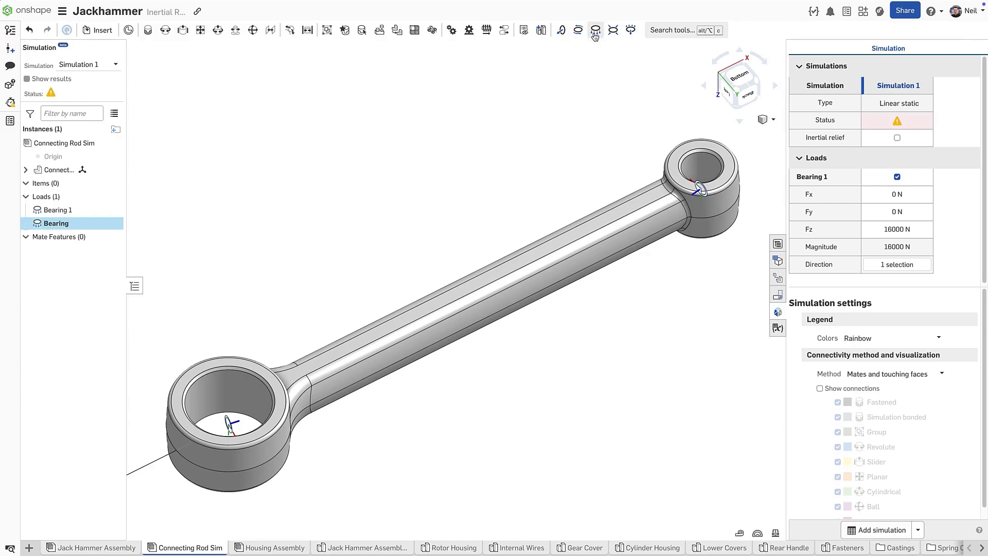
pyautogui.click(681, 154)
pyautogui.click(695, 169)
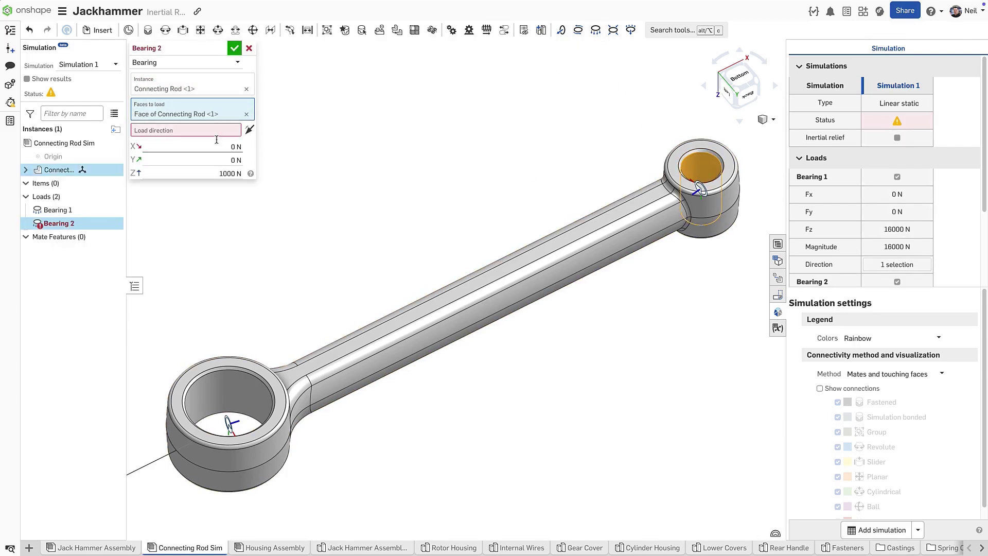
pyautogui.click(701, 196)
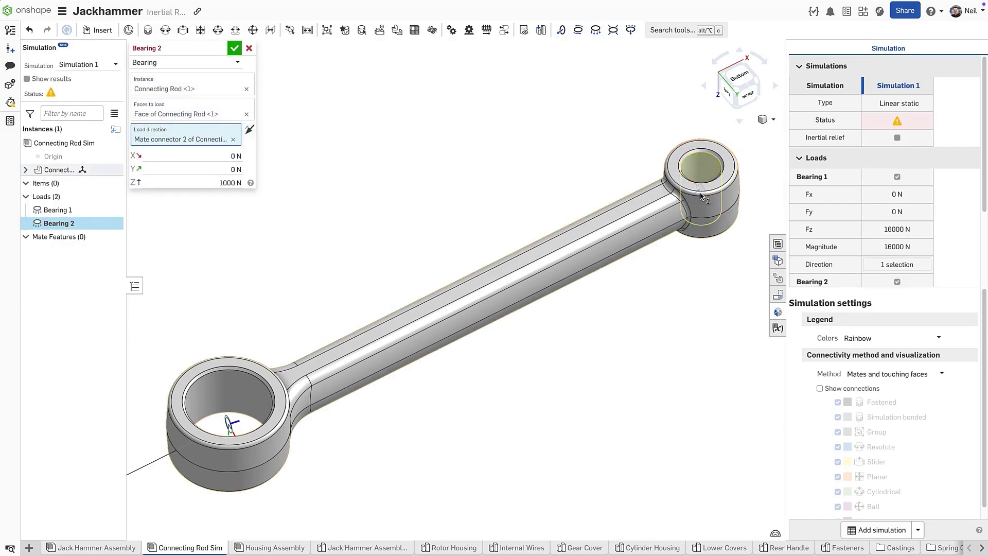
pyautogui.click(213, 183)
pyautogui.write('16000')
pyautogui.press('Return')
# Tick Inertial relief for Simulation 1 and show the von Mises stress results on the rod
pyautogui.moveTo(56, 97)
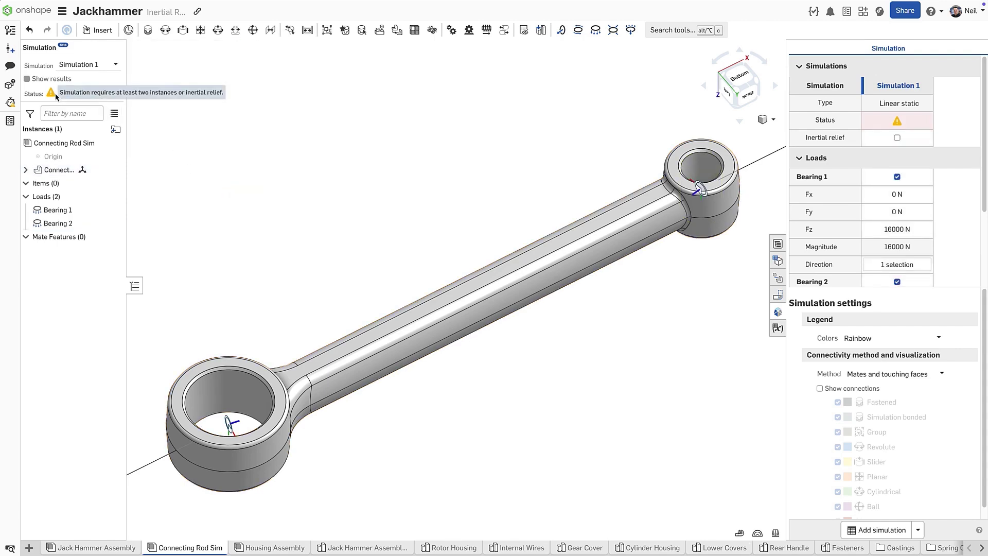
pyautogui.click(897, 138)
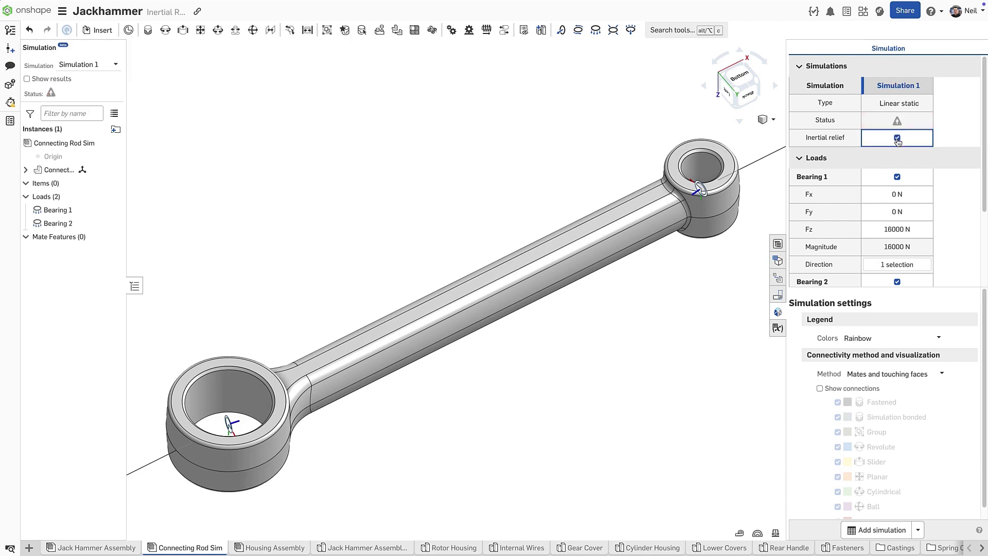
pyautogui.click(64, 80)
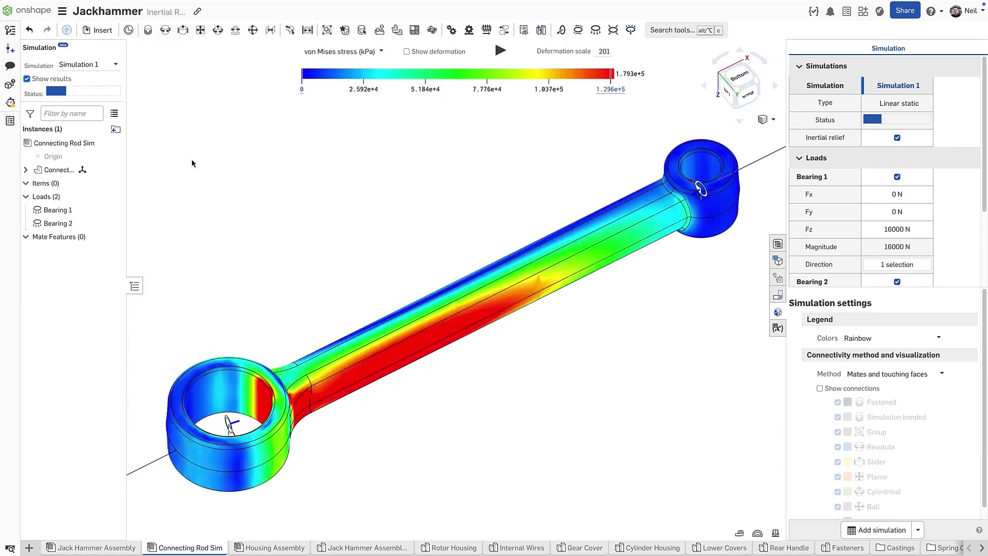
# Play and stop the deformation animation, then open the result-type list to pick Safety factor
pyautogui.click(500, 51)
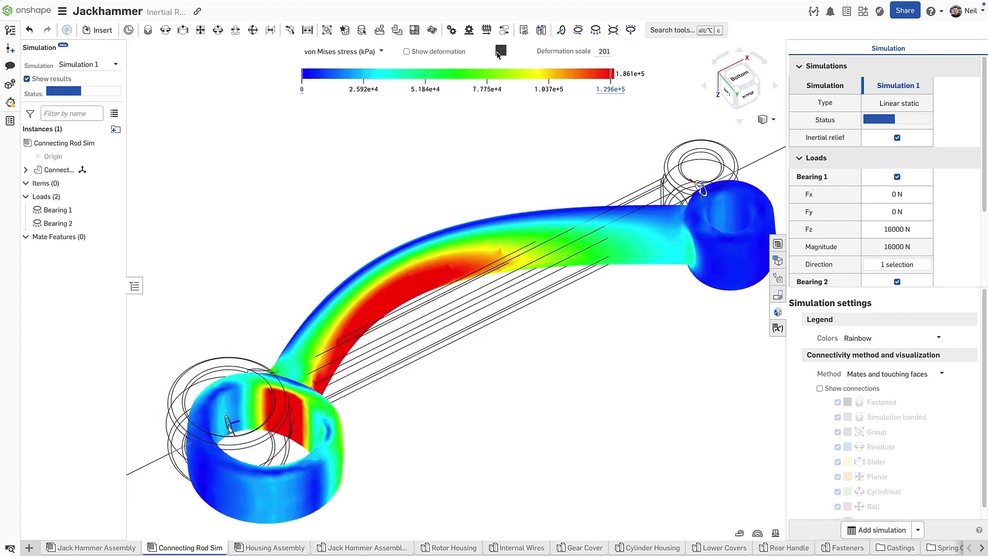
pyautogui.click(498, 51)
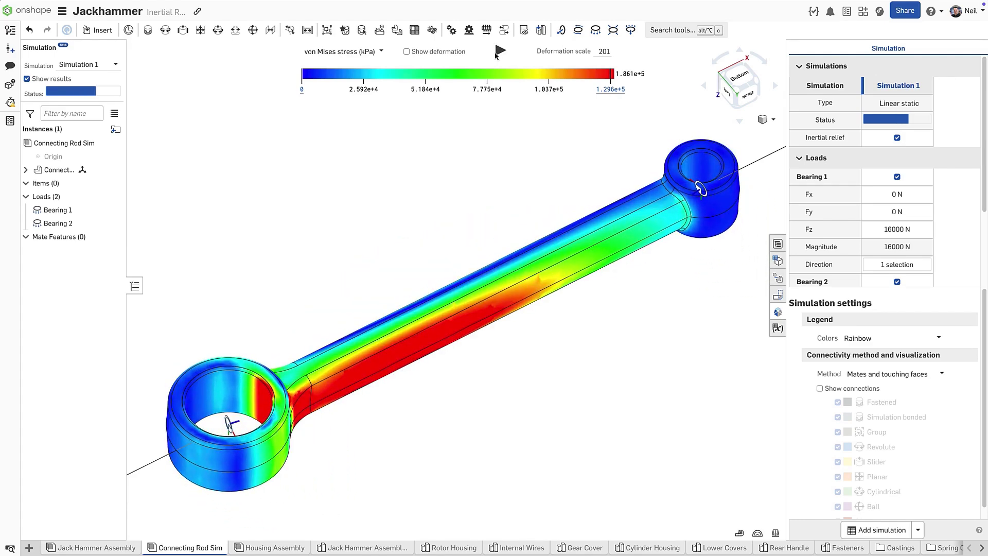
pyautogui.click(381, 52)
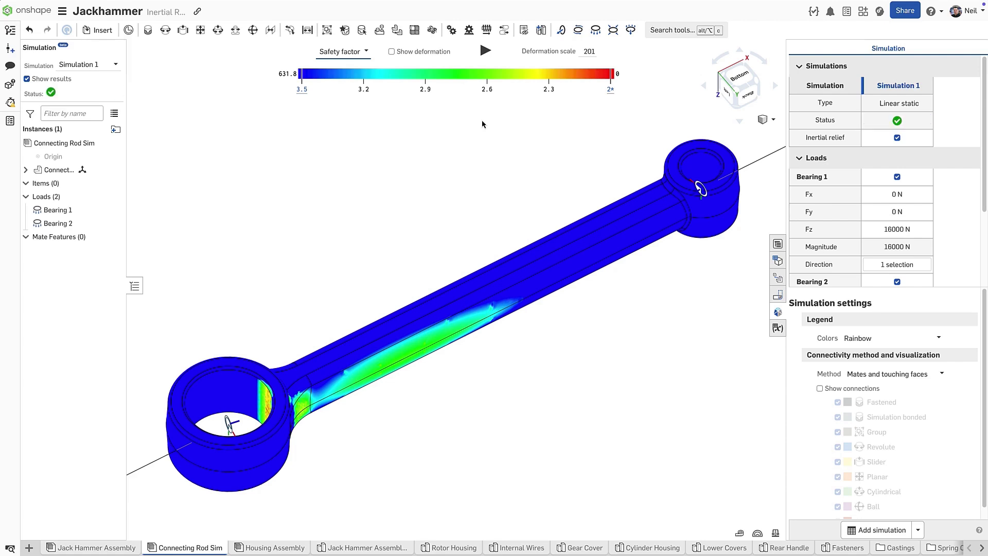
pyautogui.moveTo(434, 320)
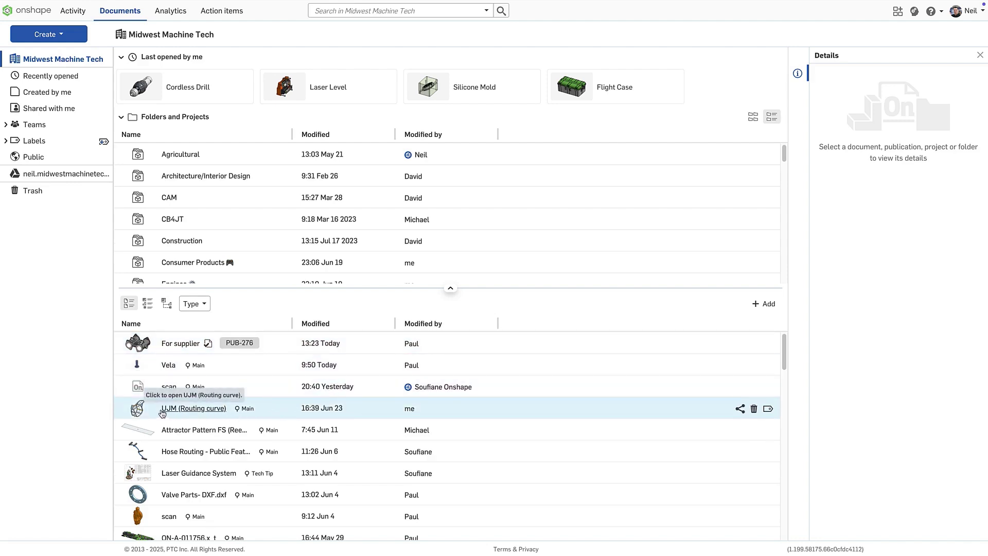
# Preview document thumbnails on the Midwest Machine Tech page and open the Type filter options
pyautogui.moveTo(141, 410)
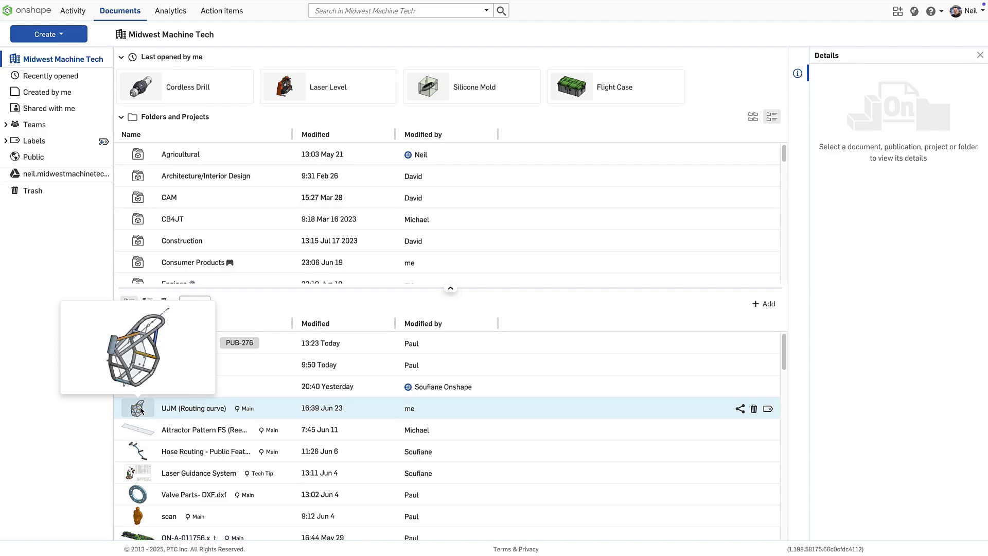
pyautogui.moveTo(130, 344)
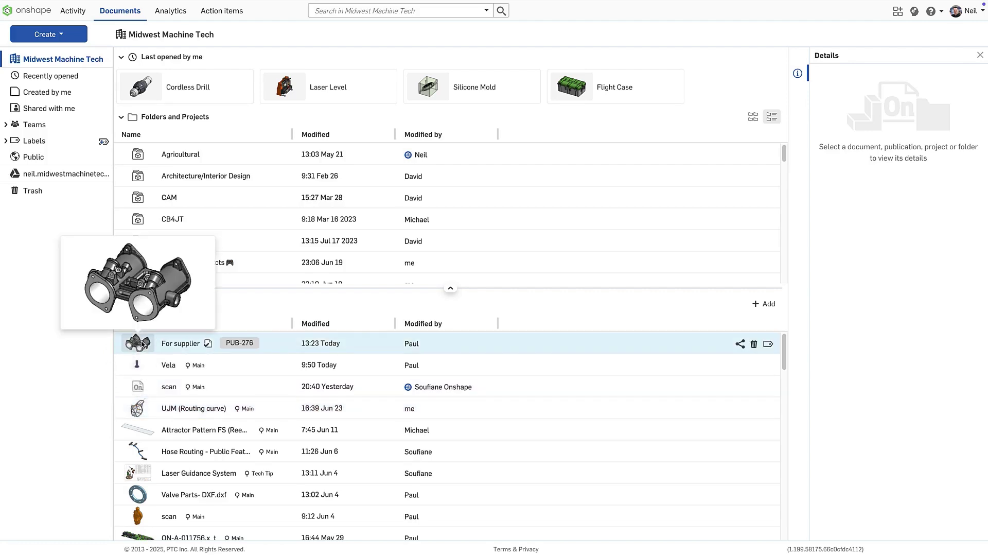
pyautogui.click(205, 304)
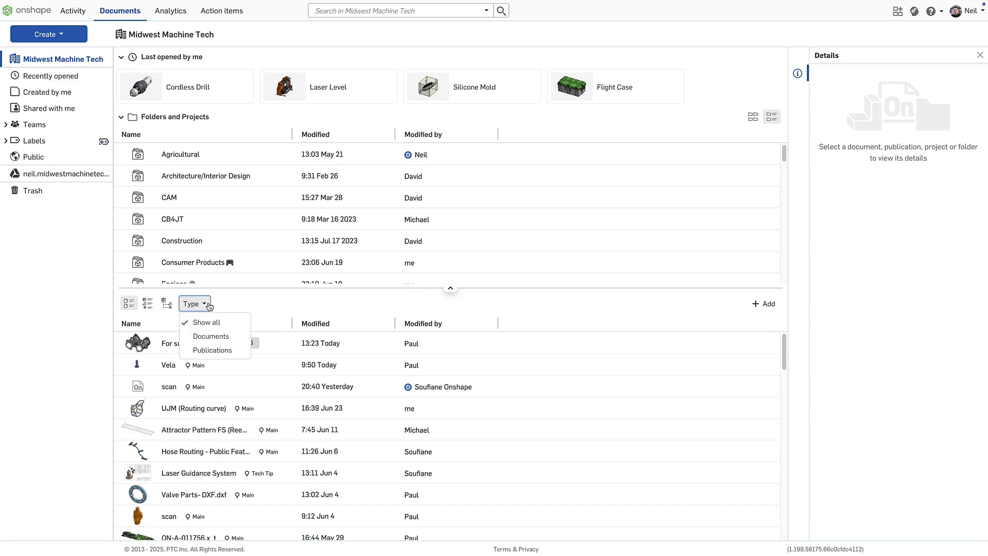
# Filter the document list to publications only, restore all types, and resize the list area
pyautogui.click(216, 351)
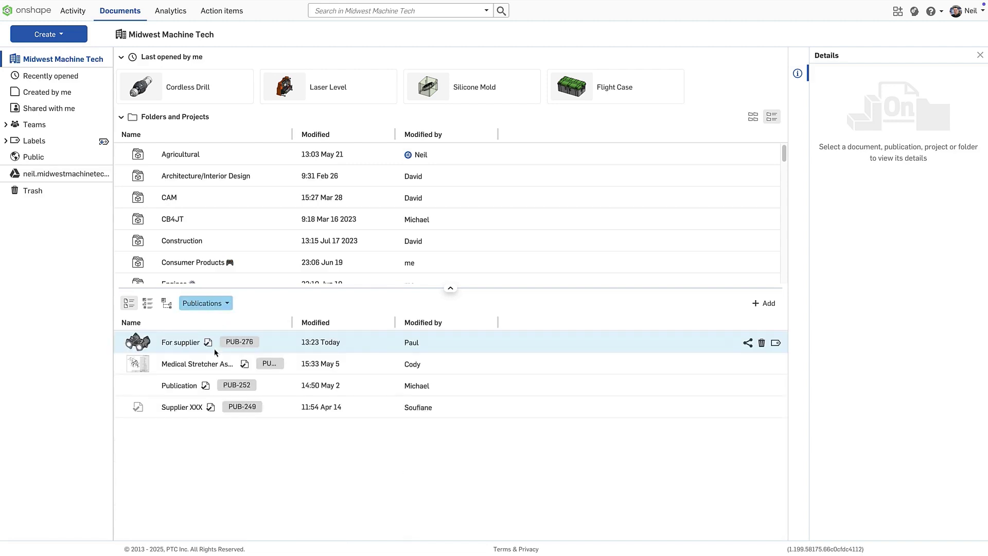
pyautogui.click(227, 304)
pyautogui.click(223, 320)
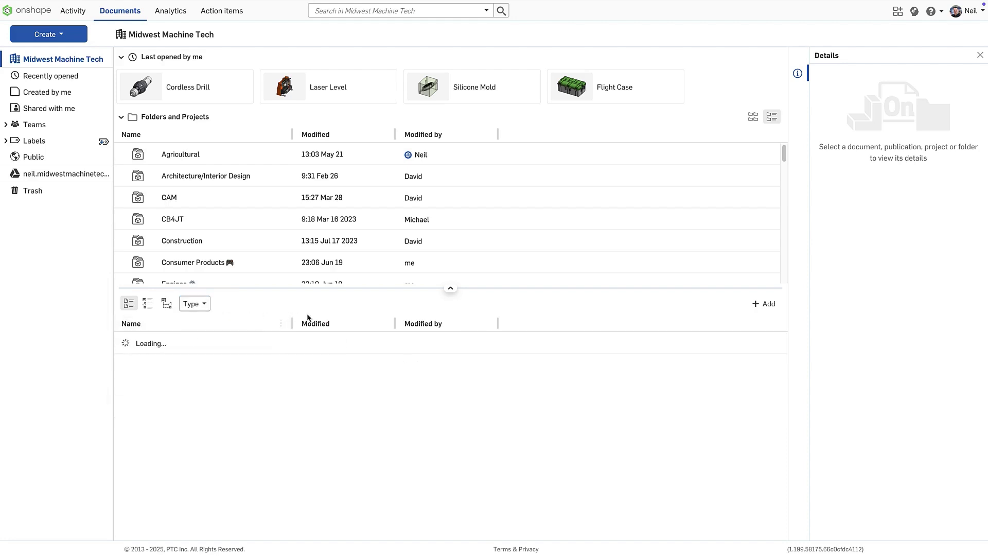
pyautogui.scroll(-10, 387, 197)
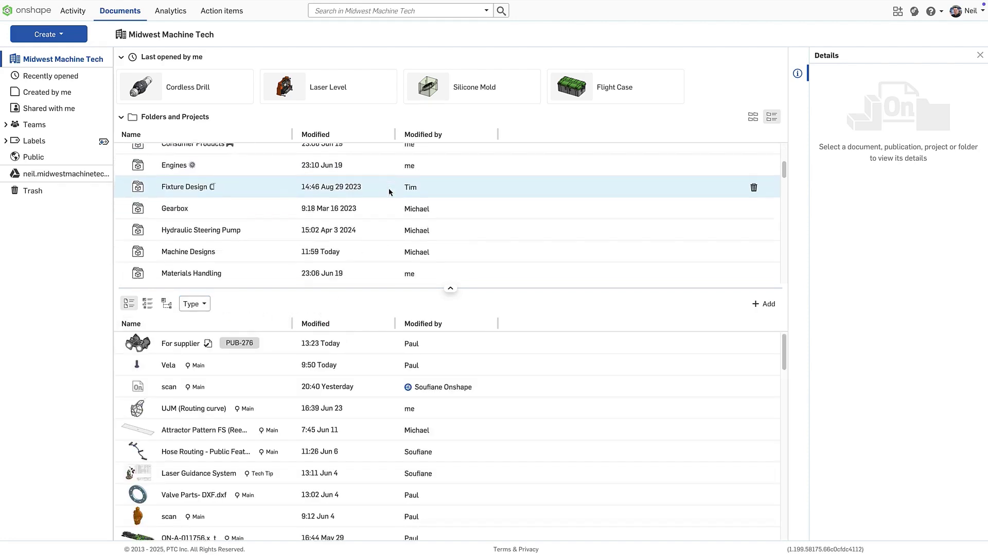
pyautogui.scroll(5, 390, 195)
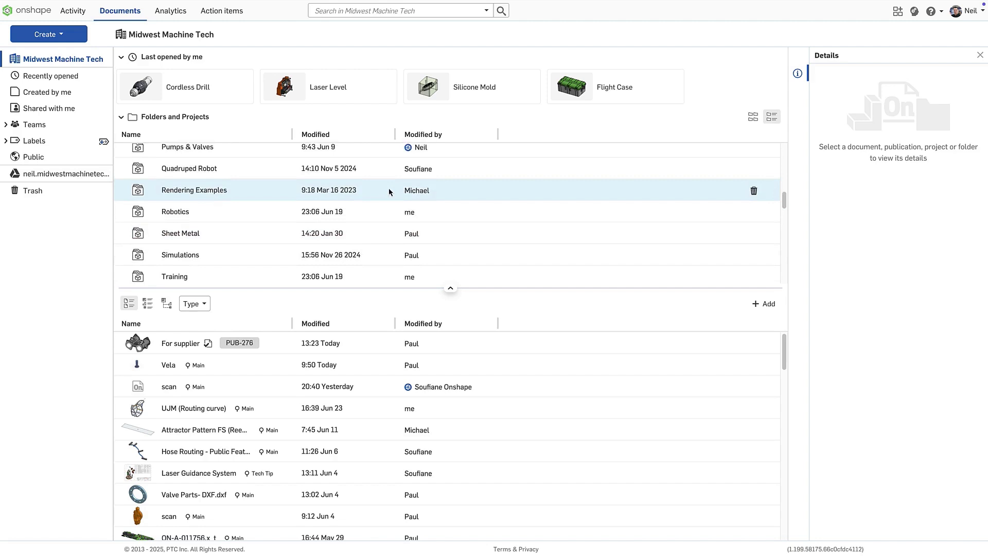
pyautogui.moveTo(380, 291)
pyautogui.mouseDown()
pyautogui.moveTo(383, 173)
pyautogui.moveTo(376, 287)
pyautogui.mouseUp()
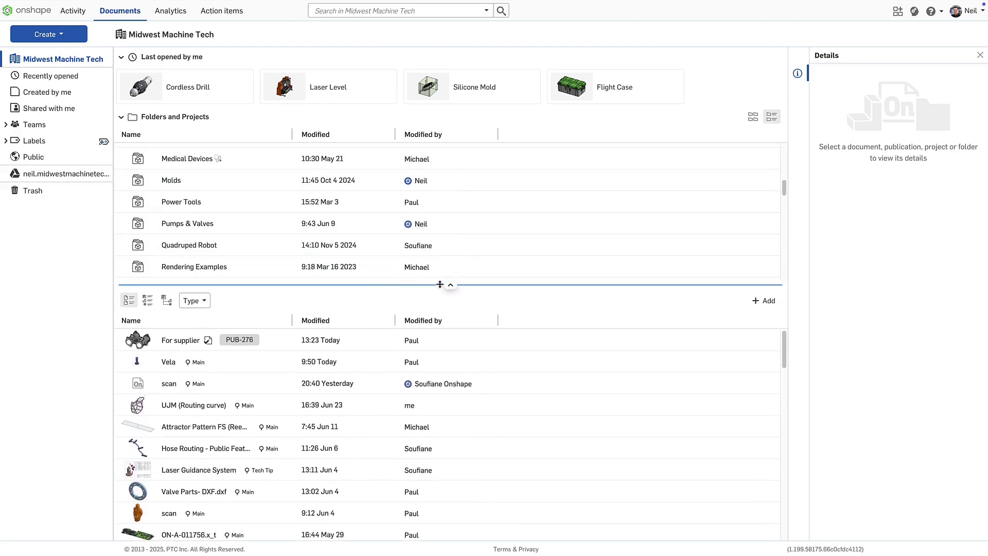
# Collapse and re-expand the Folders and Projects pane, then switch tiles back to list view
pyautogui.click(448, 286)
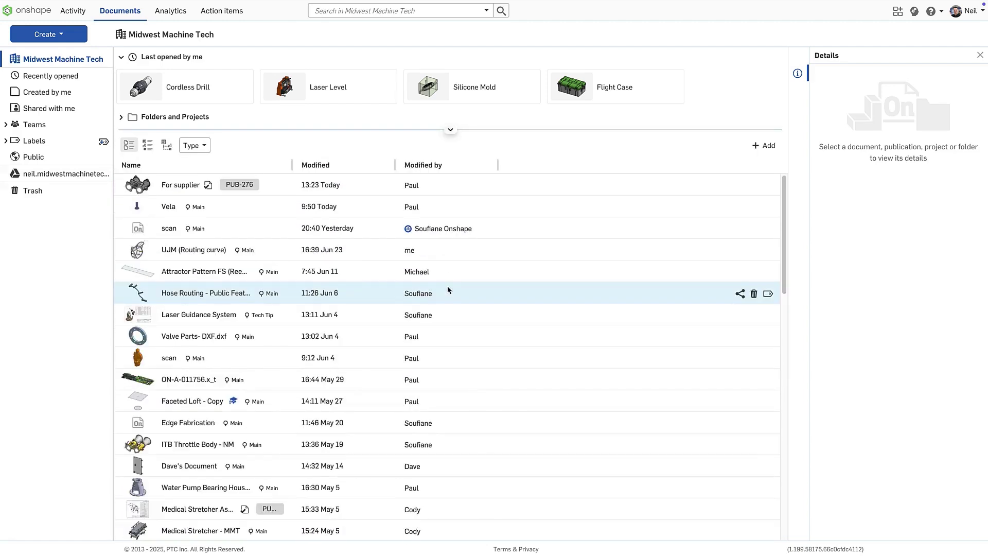
pyautogui.click(451, 131)
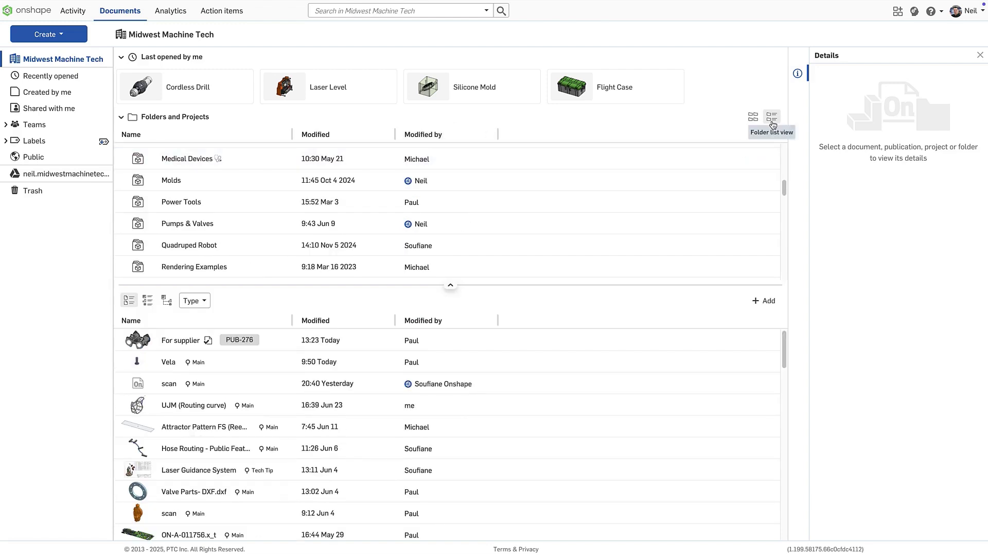
pyautogui.click(754, 122)
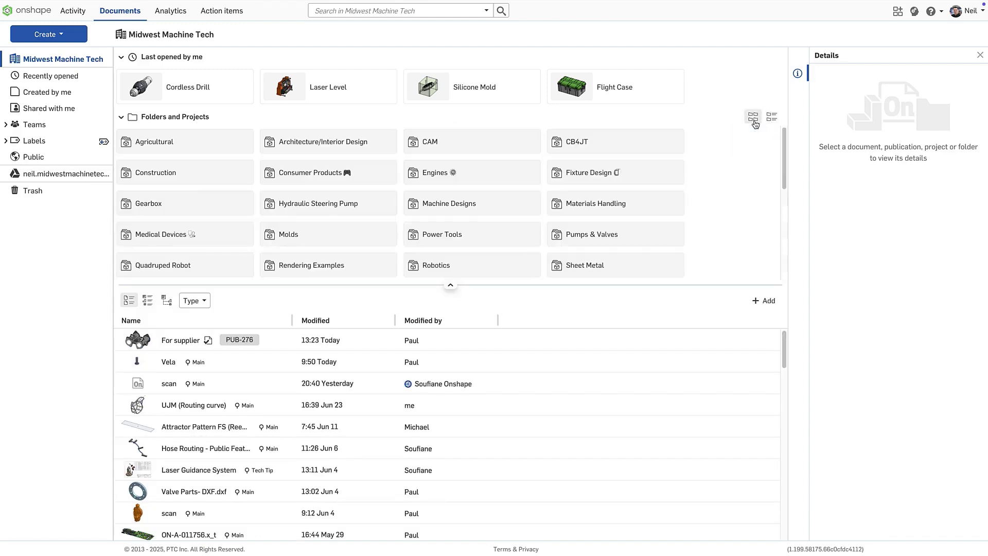
pyautogui.click(771, 118)
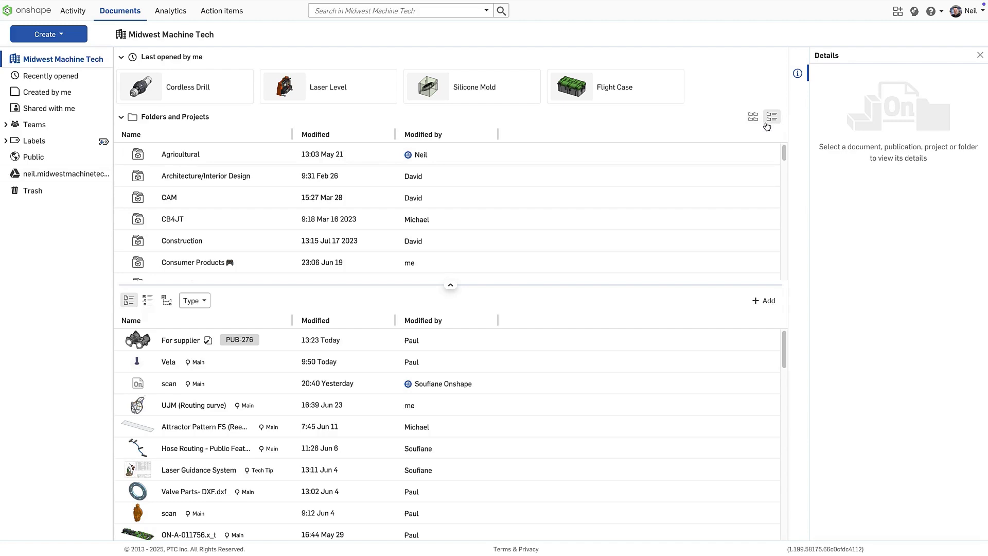
# Add a Description column to the Folders and Projects list
pyautogui.rightClick(557, 136)
pyautogui.click(567, 146)
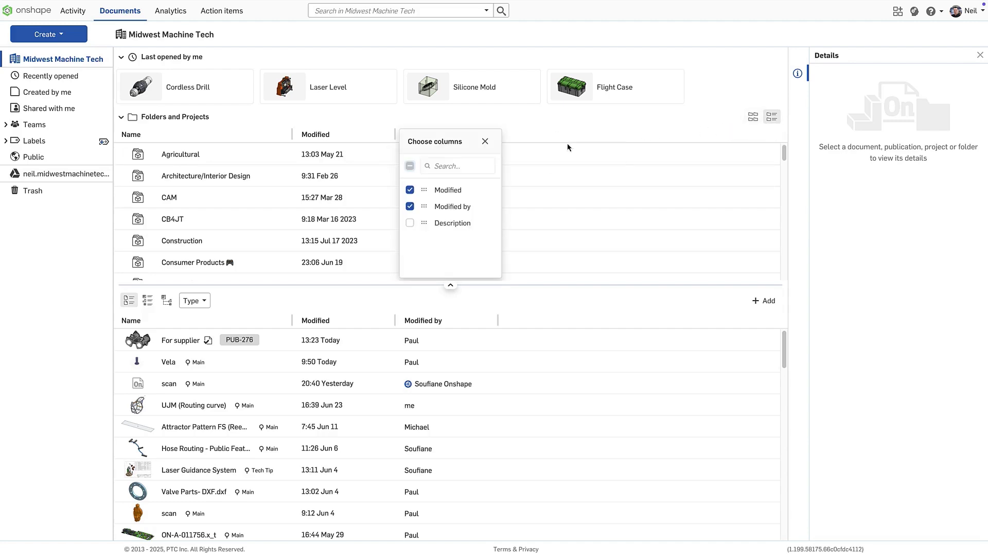
pyautogui.click(453, 223)
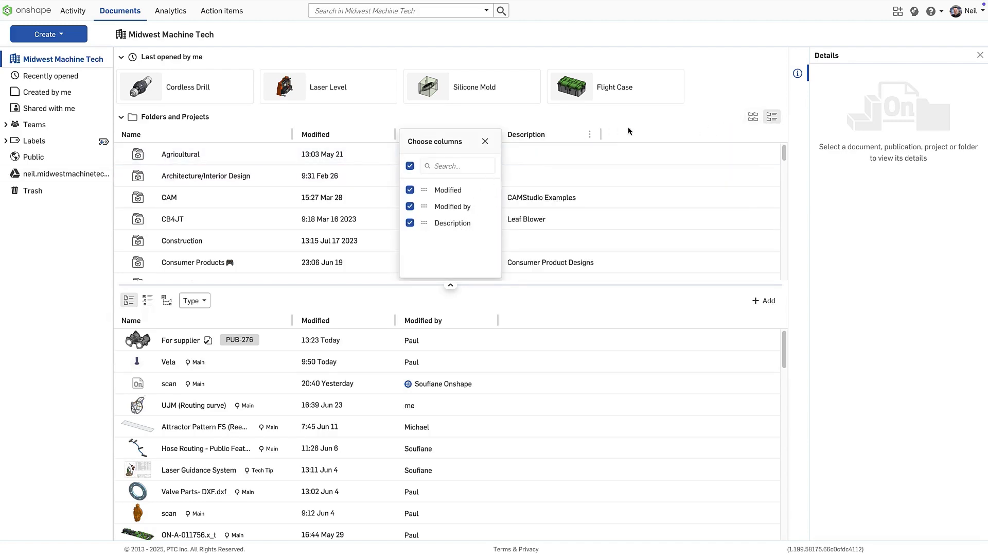
pyautogui.click(632, 131)
# Open the Consumer Products project and enlarge its documents list
pyautogui.scroll(-3, 631, 201)
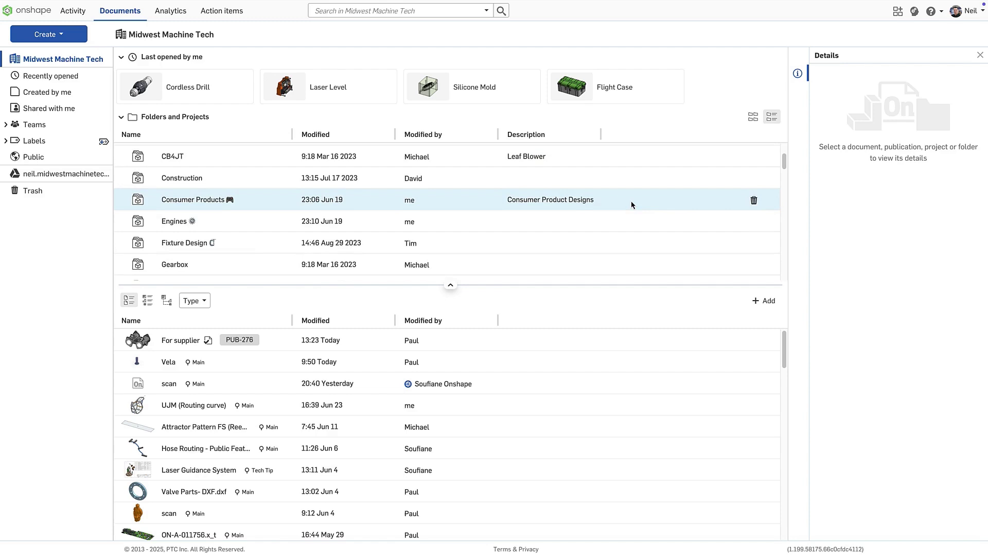
pyautogui.click(631, 201)
pyautogui.doubleClick(222, 201)
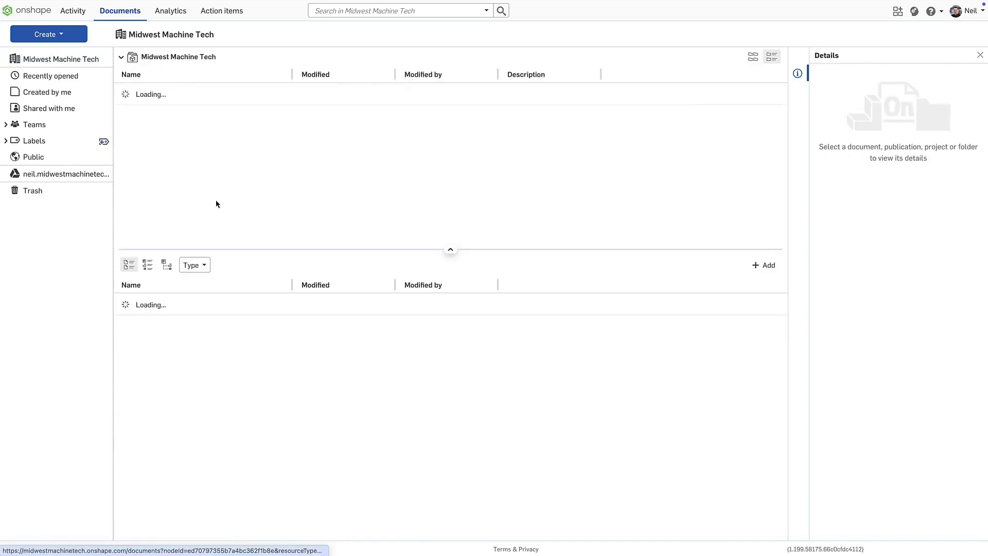
pyautogui.moveTo(264, 249); pyautogui.dragTo(281, 174)
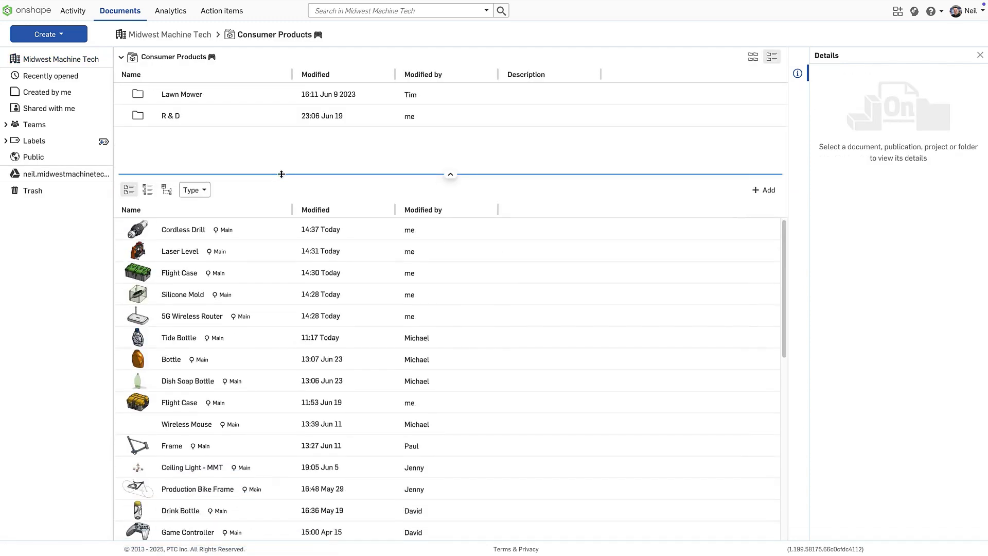
# Add Type and Description columns to the documents list, placing Description right after Name
pyautogui.click(761, 191)
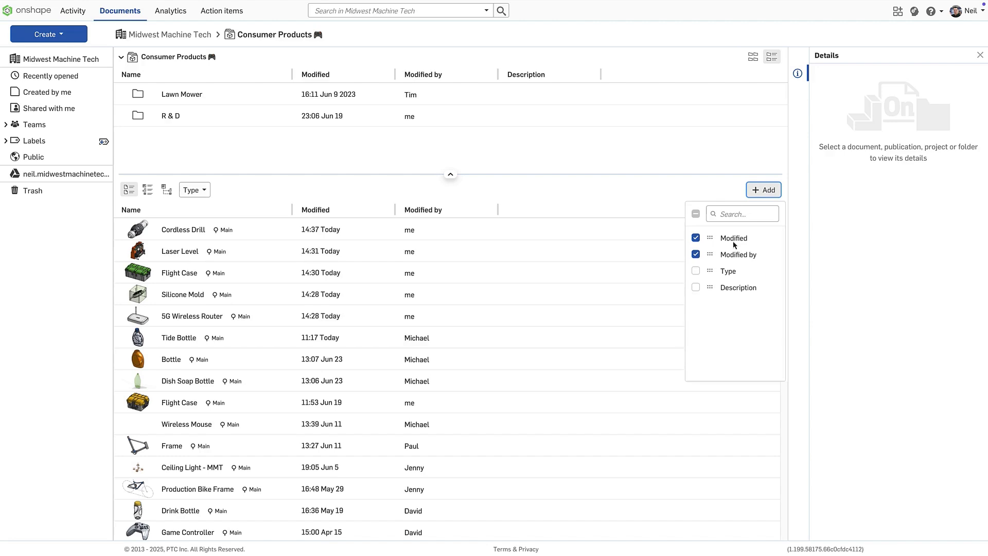
pyautogui.click(696, 271)
pyautogui.click(696, 288)
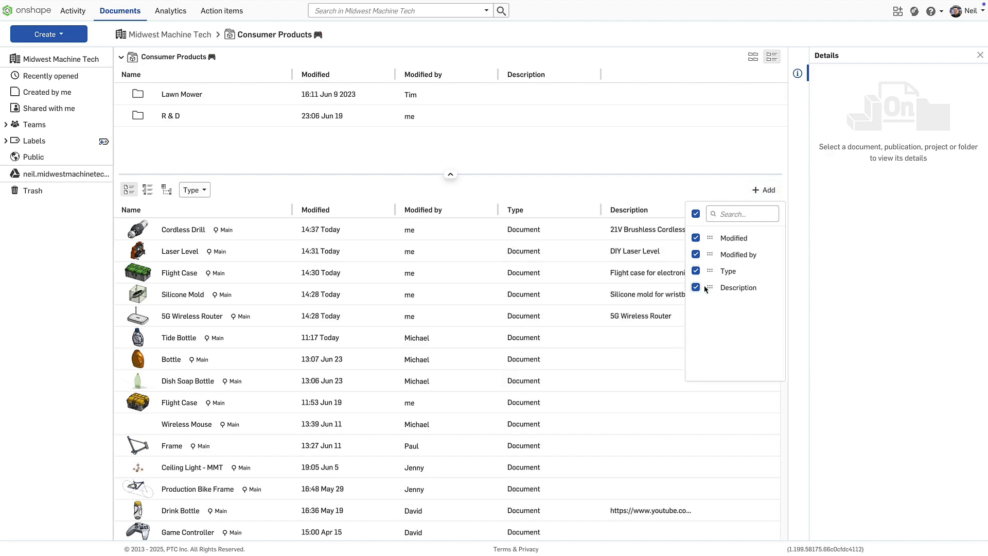
pyautogui.moveTo(710, 289); pyautogui.dragTo(710, 270)
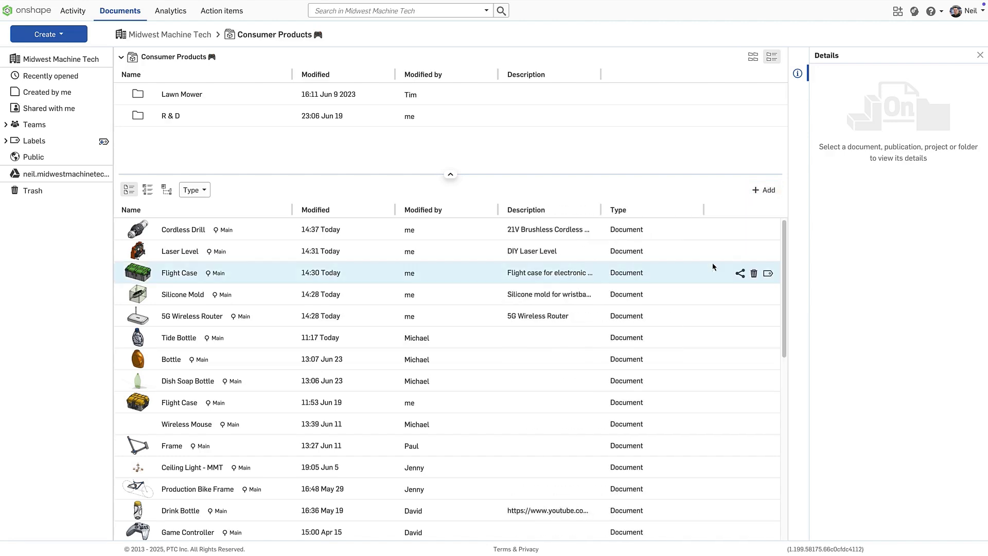
pyautogui.moveTo(568, 214); pyautogui.dragTo(323, 208)
# Autosize and pin the Description column, then show the project's parts in Structure view
pyautogui.click(384, 210)
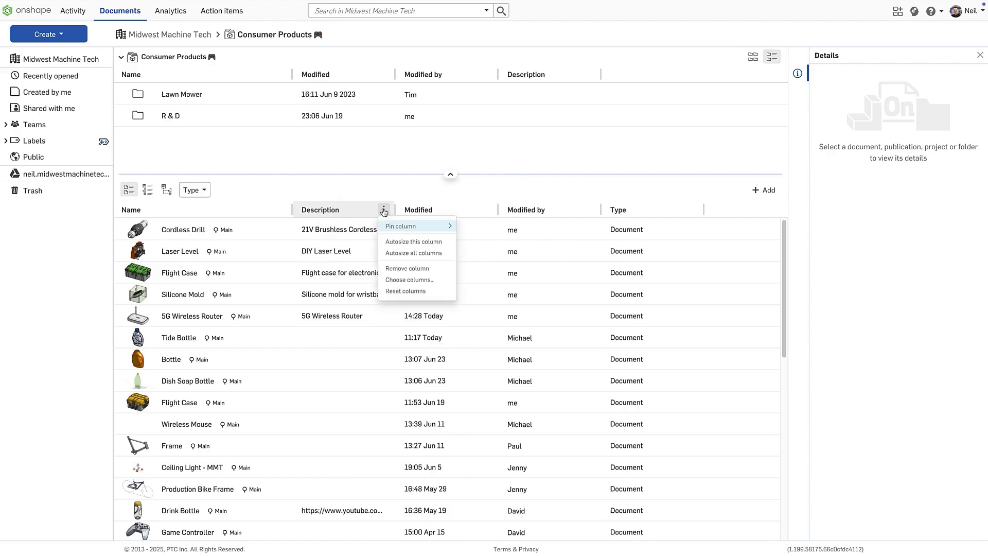
pyautogui.click(407, 253)
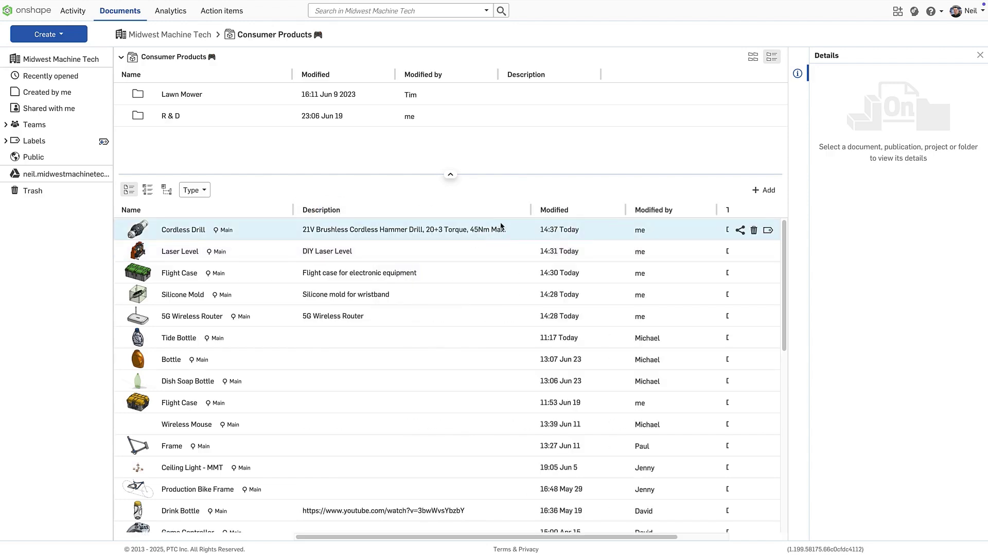
pyautogui.click(521, 210)
pyautogui.moveTo(582, 228)
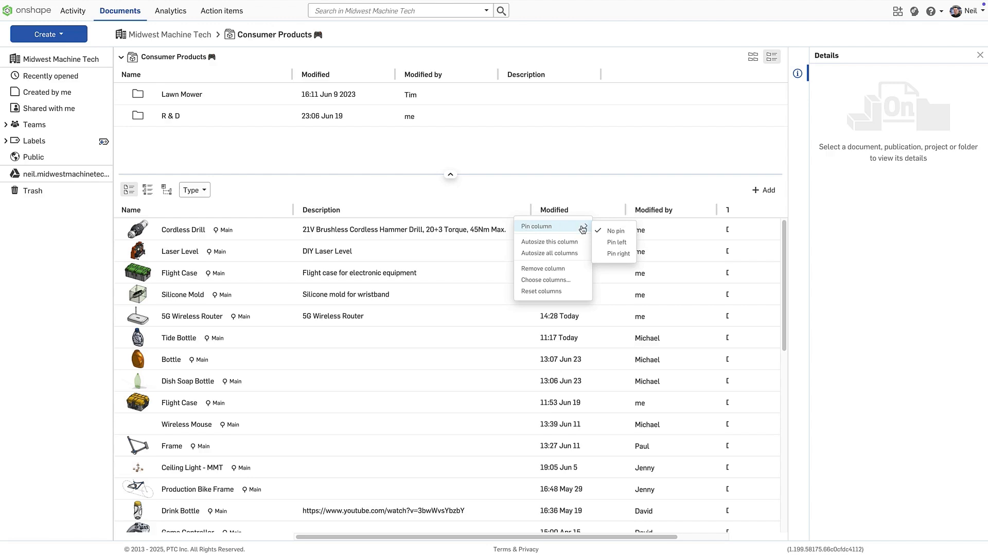
pyautogui.click(610, 238)
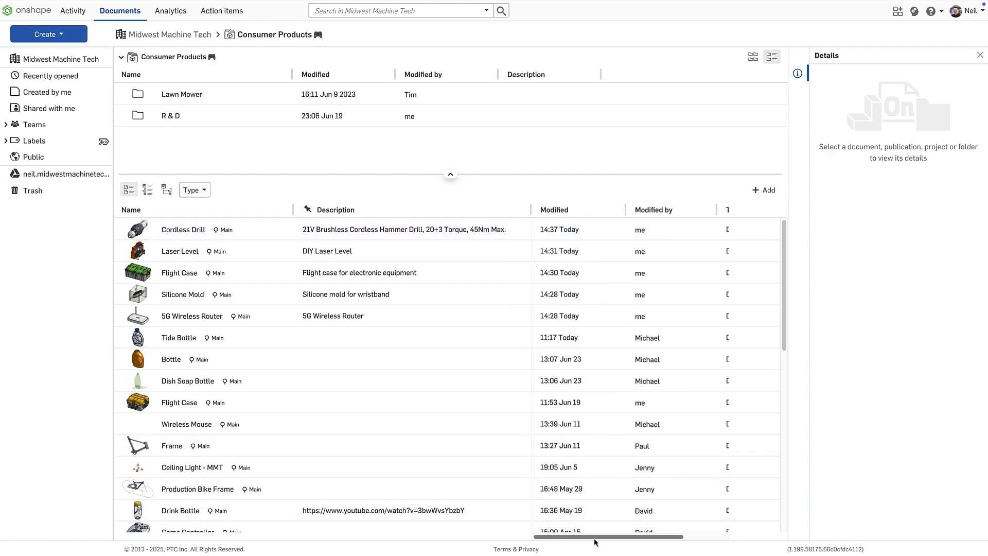
pyautogui.moveTo(595, 537); pyautogui.dragTo(567, 538)
pyautogui.click(156, 196)
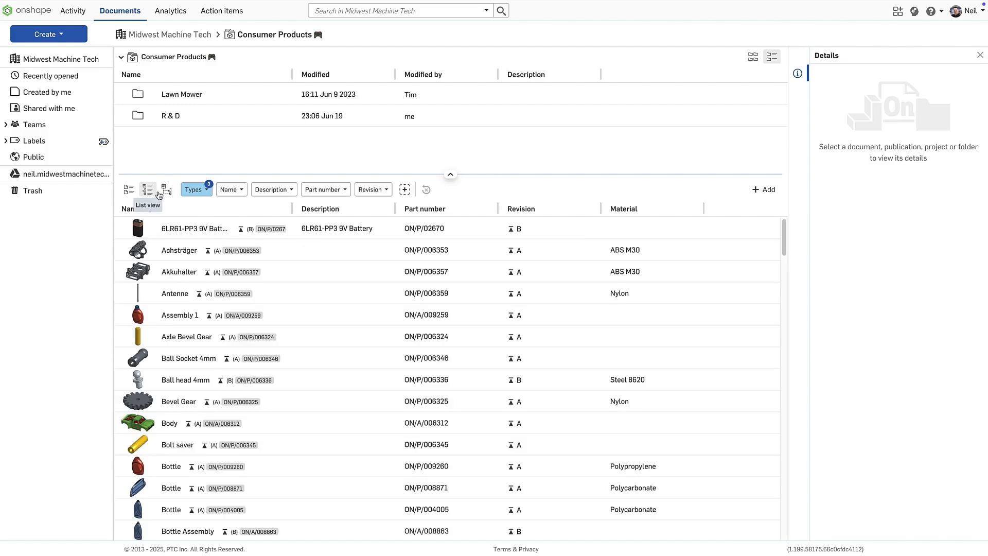
pyautogui.click(167, 194)
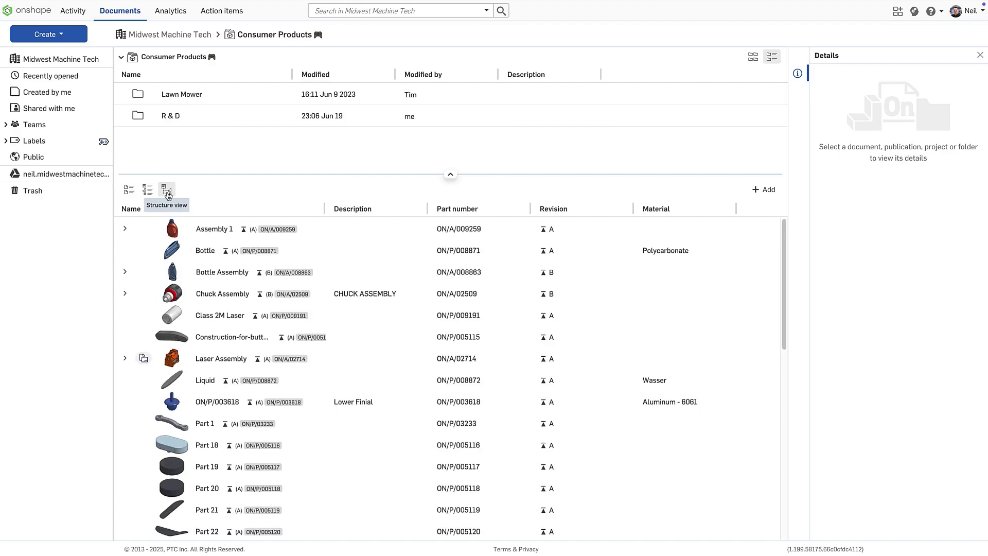
# Search for items of type Drawing and narrow Description to reveal the Type column
pyautogui.click(487, 11)
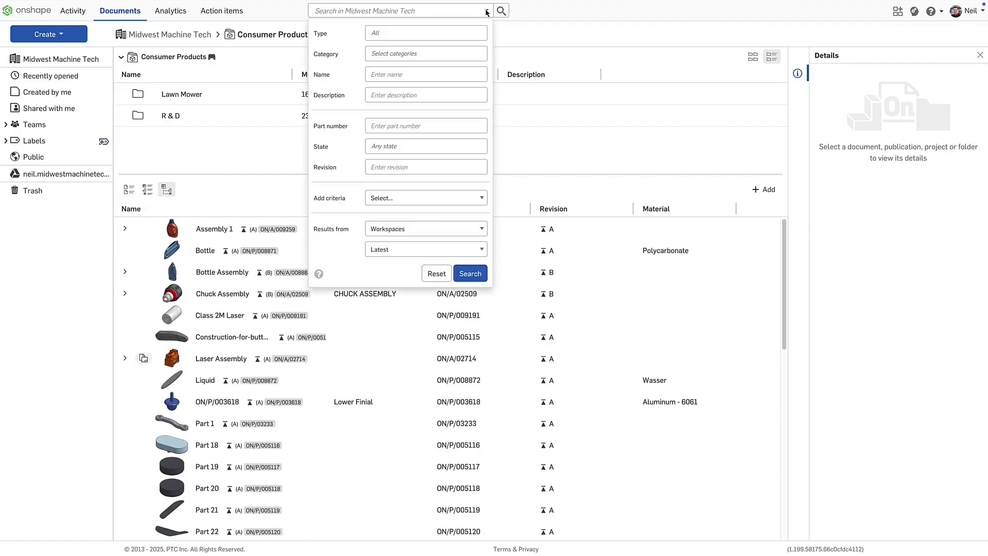
pyautogui.click(457, 32)
pyautogui.click(391, 104)
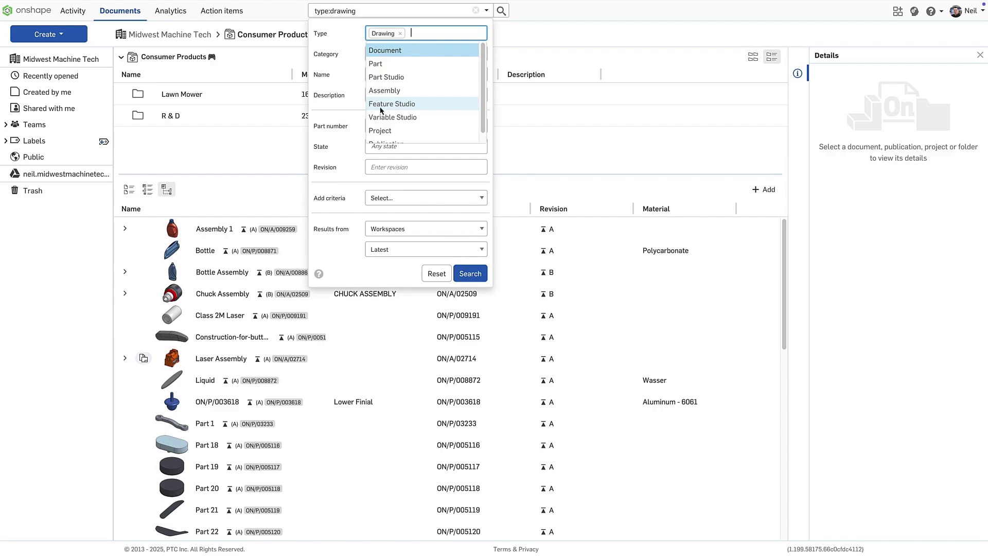
pyautogui.click(354, 118)
pyautogui.click(470, 273)
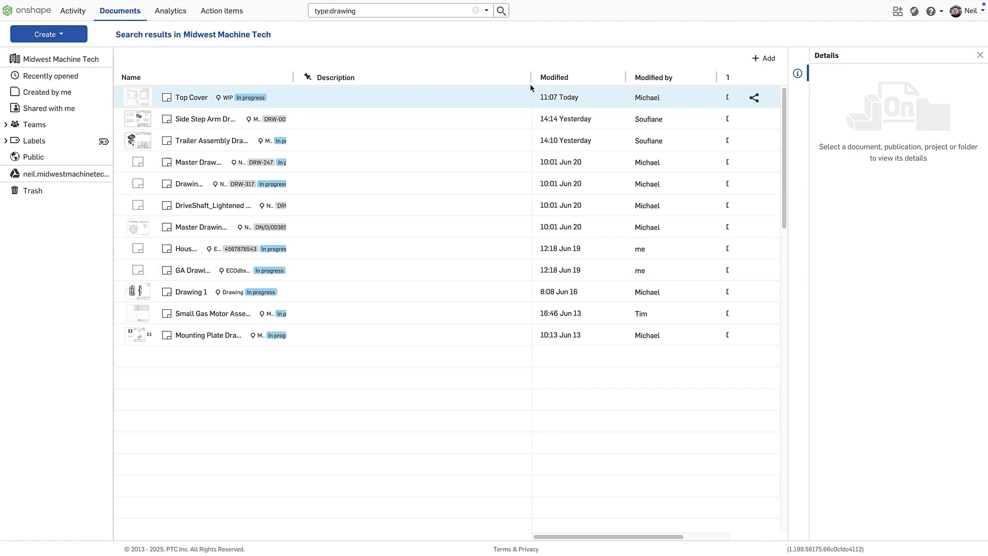
pyautogui.moveTo(530, 79); pyautogui.dragTo(426, 77)
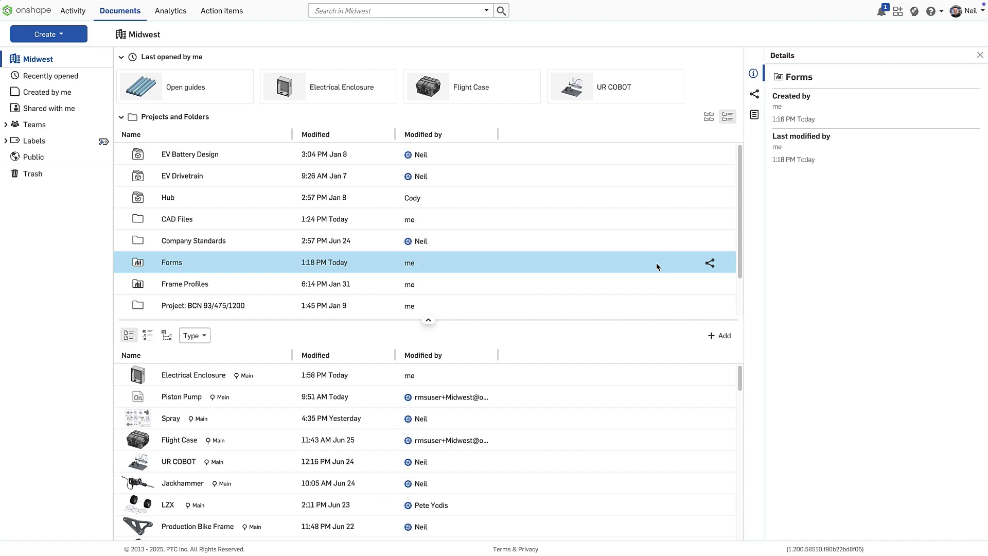
# Check the Forms, Bridge and Lance folder properties, then open Forms › Lance
pyautogui.click(754, 115)
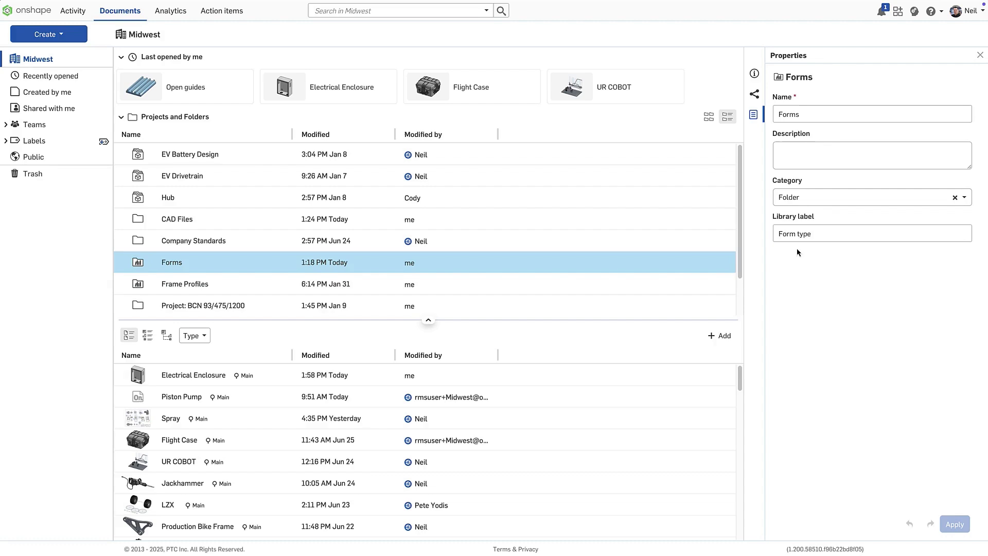
pyautogui.doubleClick(184, 265)
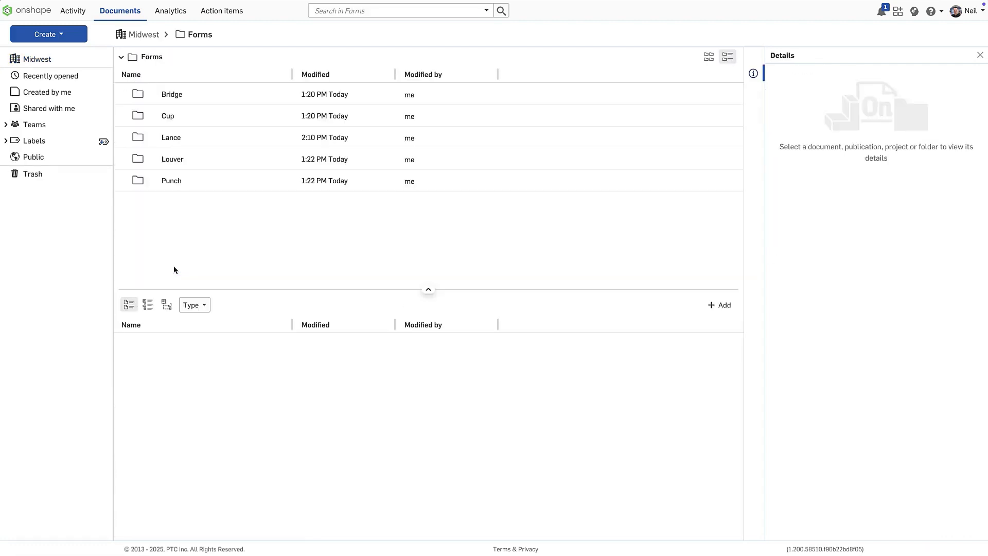
pyautogui.click(216, 94)
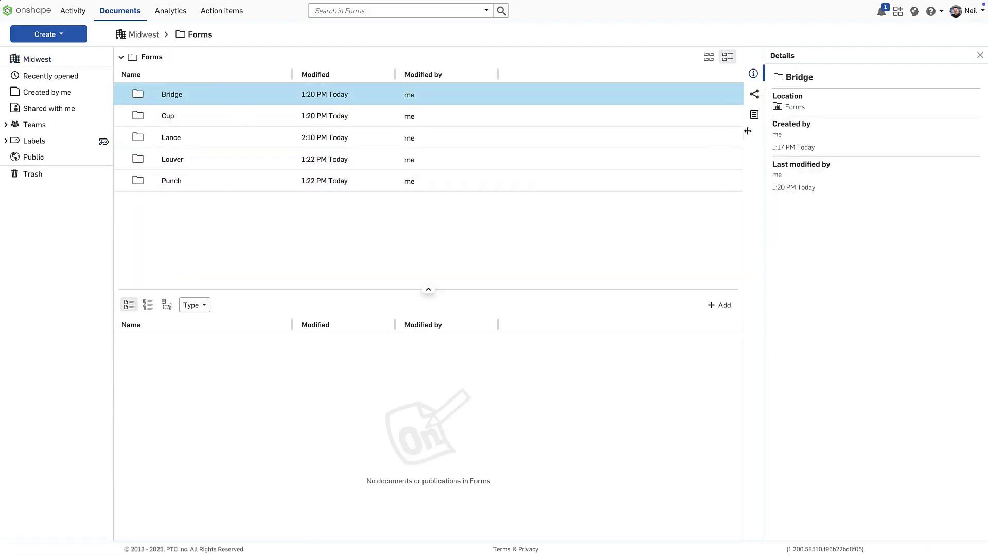
pyautogui.click(754, 115)
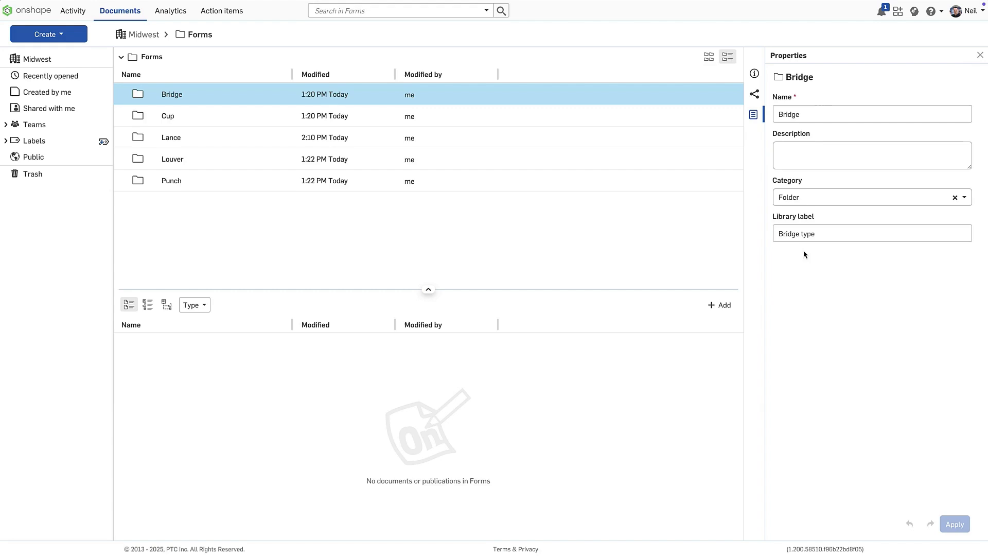
pyautogui.click(222, 141)
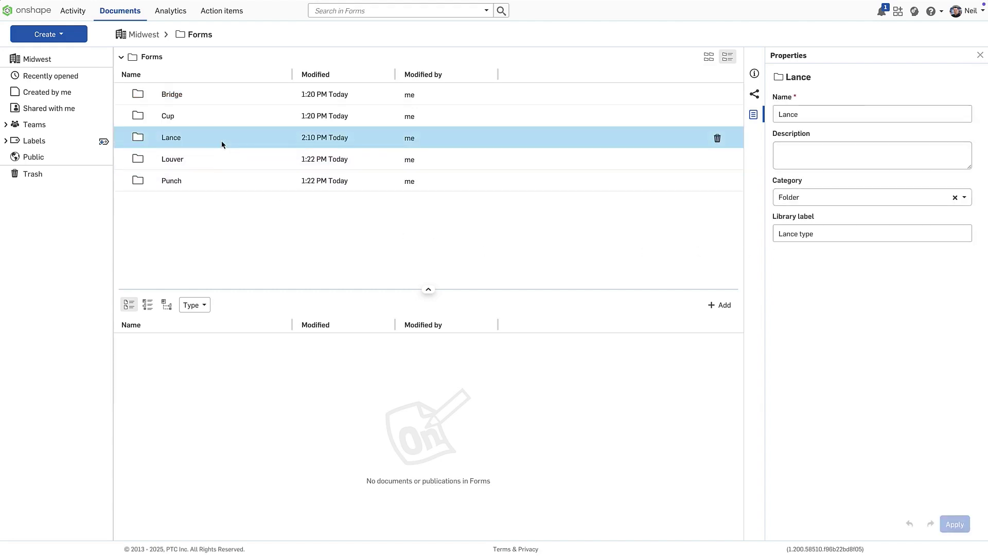
pyautogui.doubleClick(181, 143)
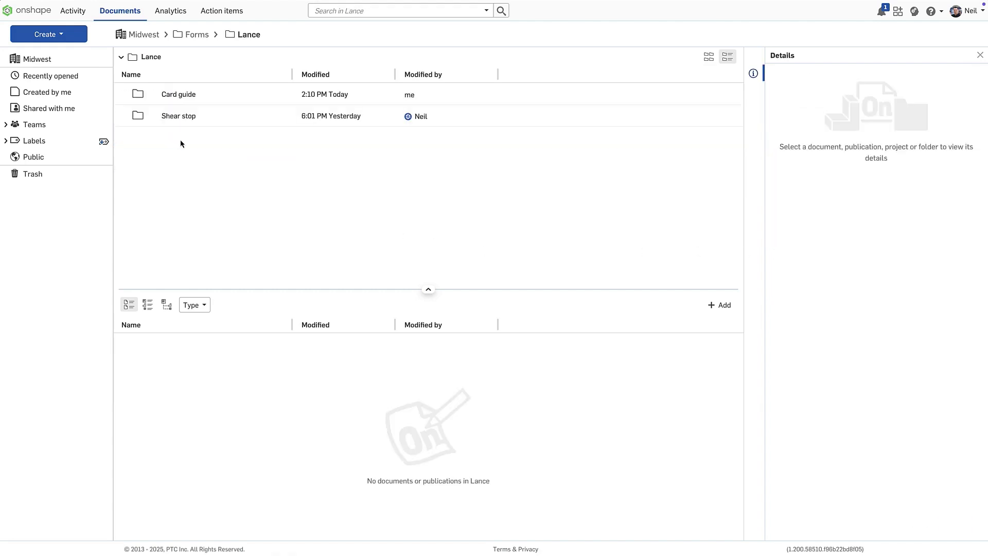
# Set the Card guide folder's library label to 'Card guide' and apply it
pyautogui.click(221, 99)
pyautogui.click(753, 118)
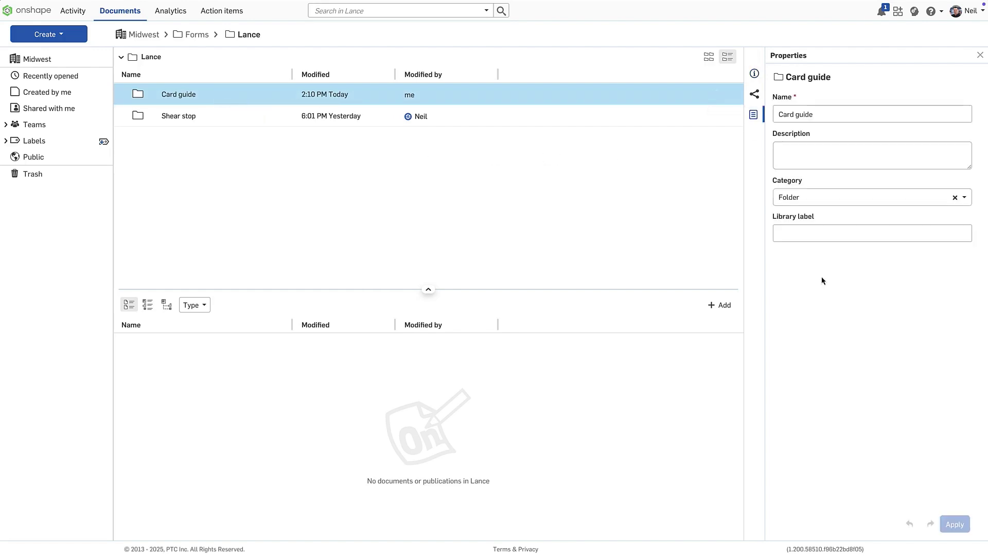
pyautogui.click(816, 237)
pyautogui.write('Card guide')
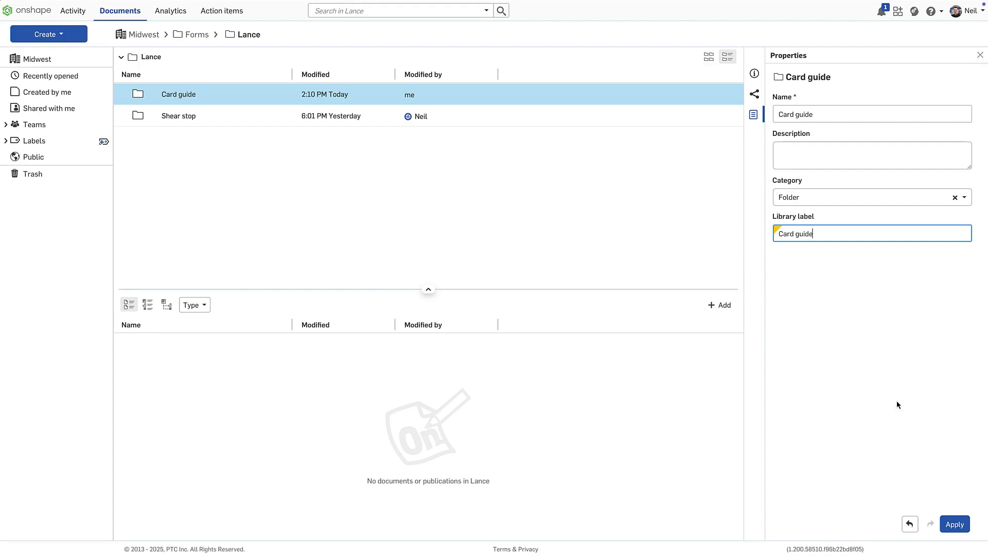
pyautogui.click(954, 524)
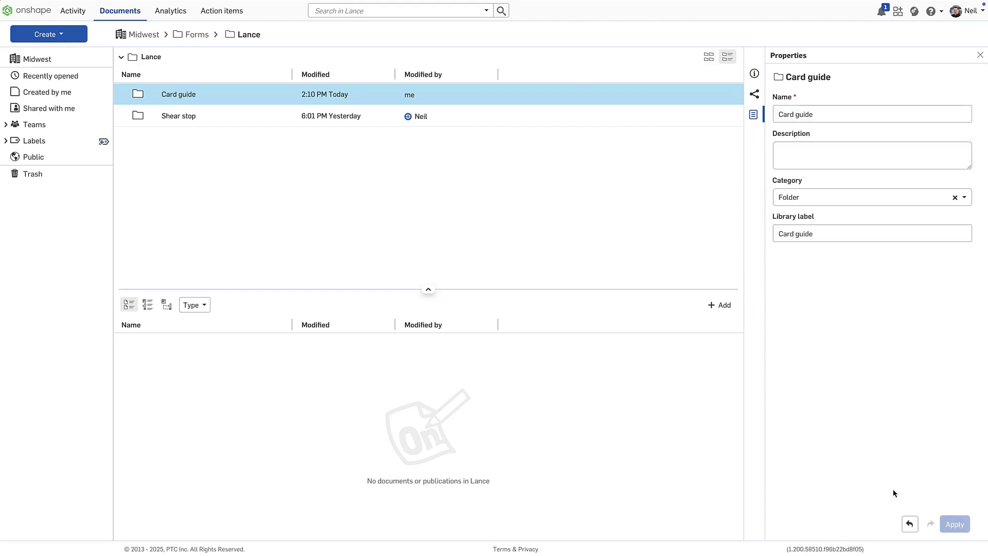
# Inside Card guide, give the Open guides document the library label 'Size'
pyautogui.doubleClick(186, 96)
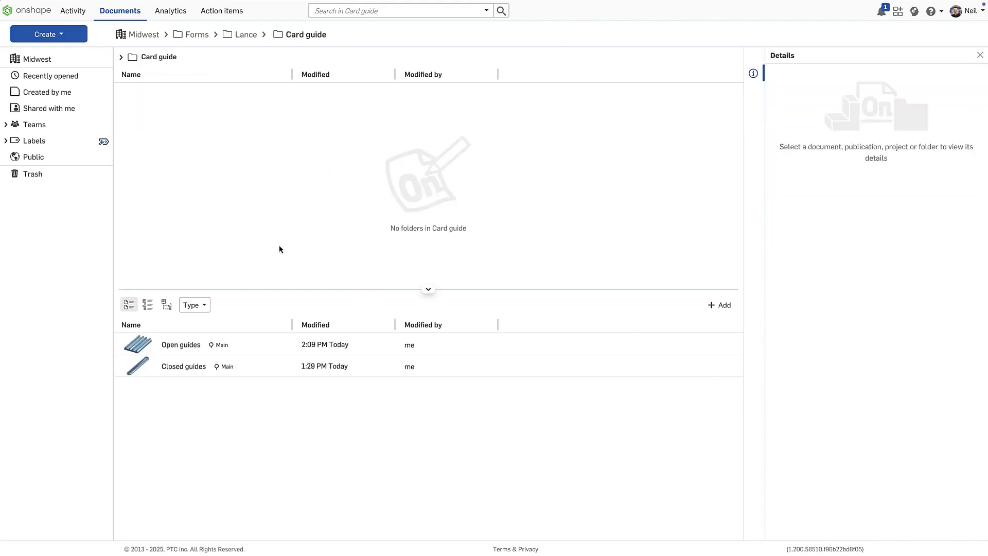
pyautogui.click(257, 150)
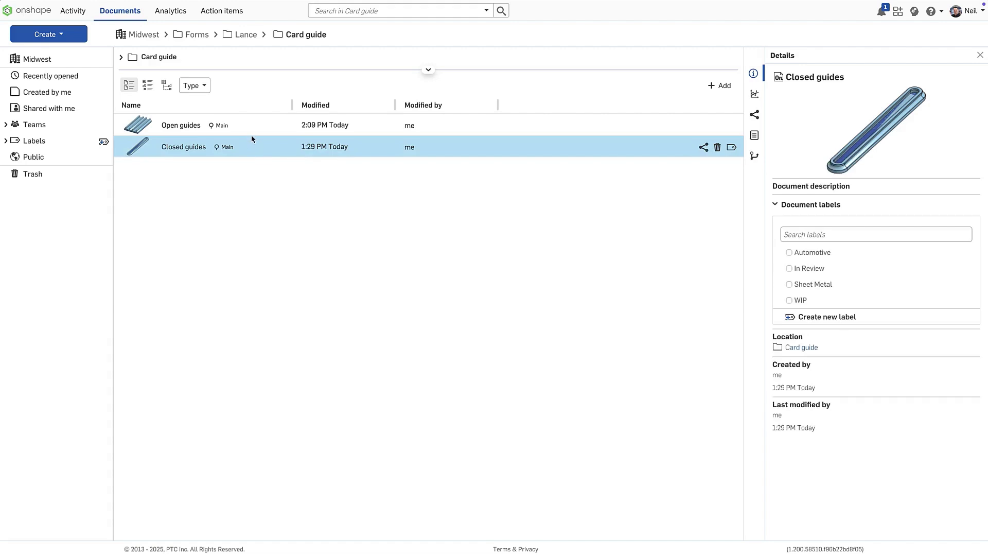
pyautogui.click(250, 132)
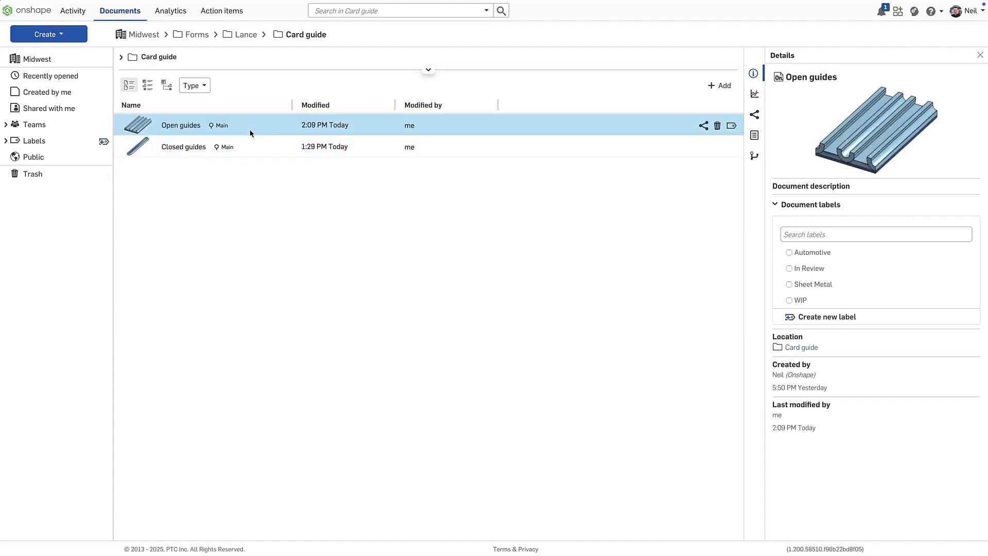
pyautogui.click(754, 135)
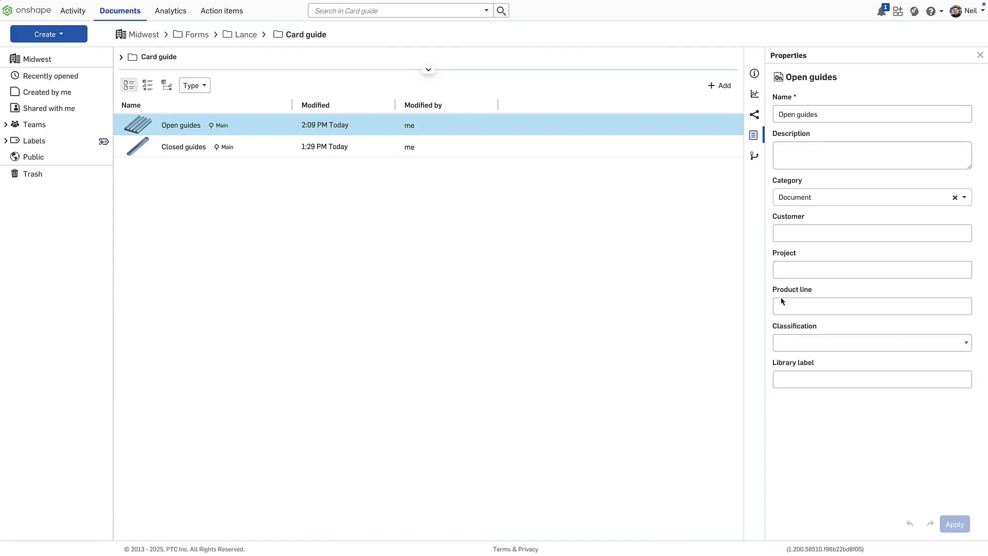
pyautogui.click(788, 379)
pyautogui.write('Si')
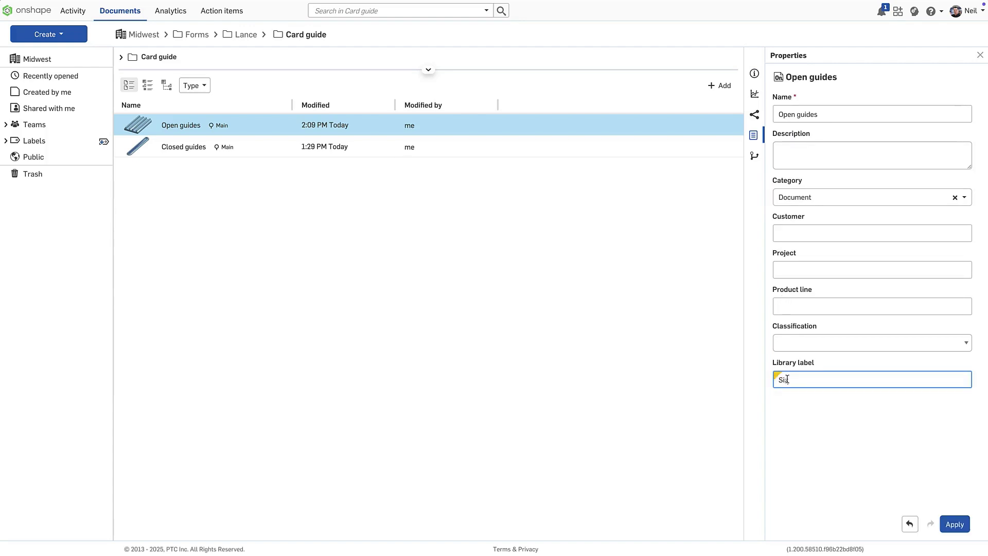
pyautogui.write('ze')
pyautogui.press('Return')
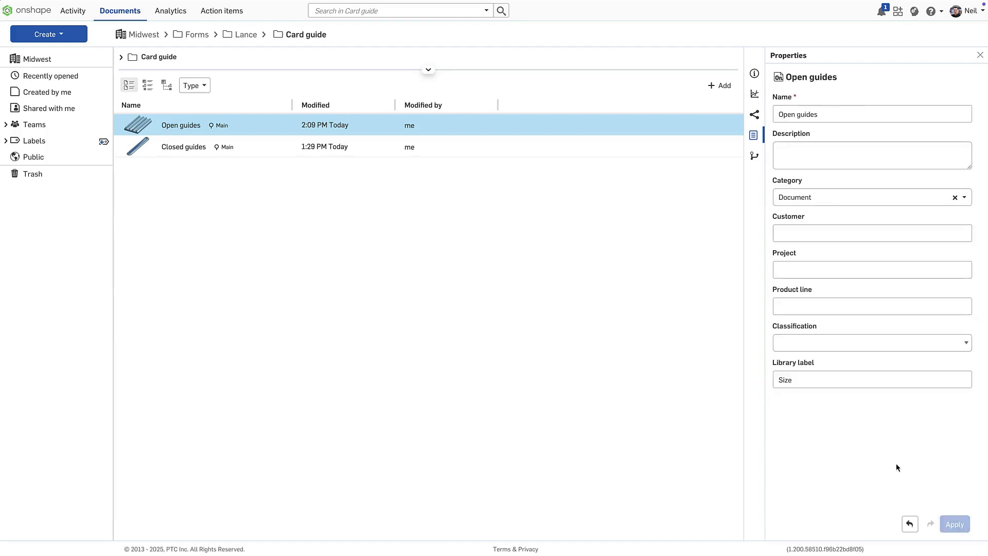
# Update my sheet metal form library from the Forms folder at the Midwest top level
pyautogui.click(143, 35)
pyautogui.rightClick(258, 262)
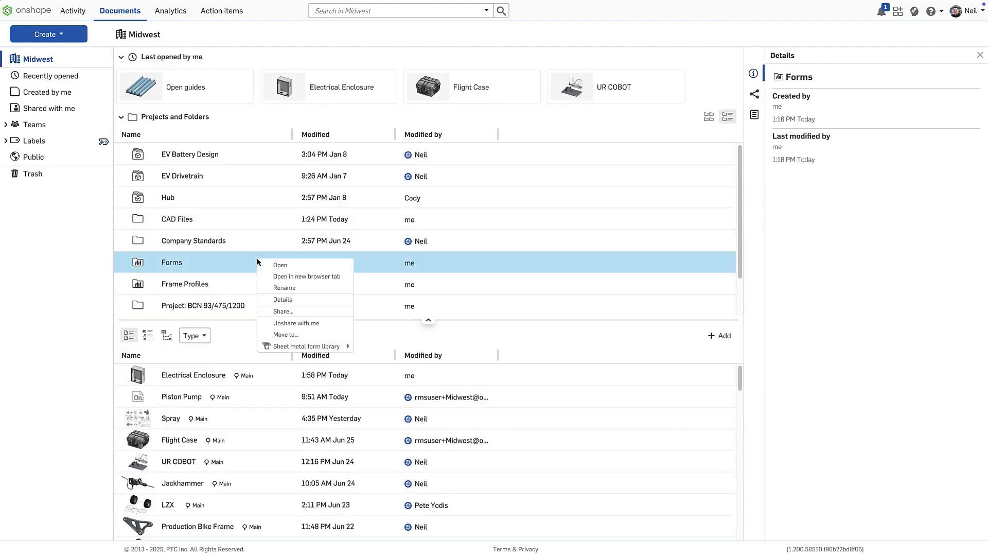
pyautogui.moveTo(325, 346)
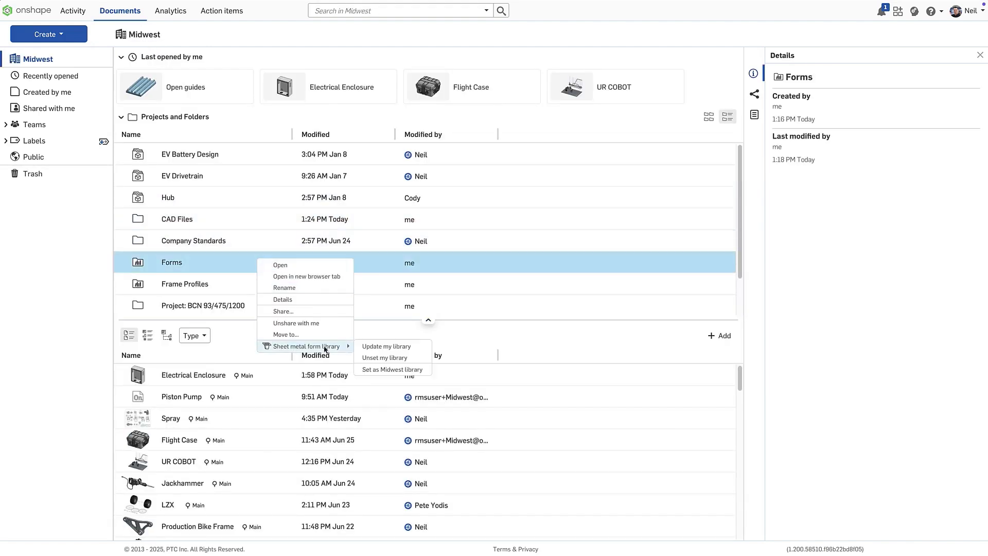
pyautogui.click(366, 348)
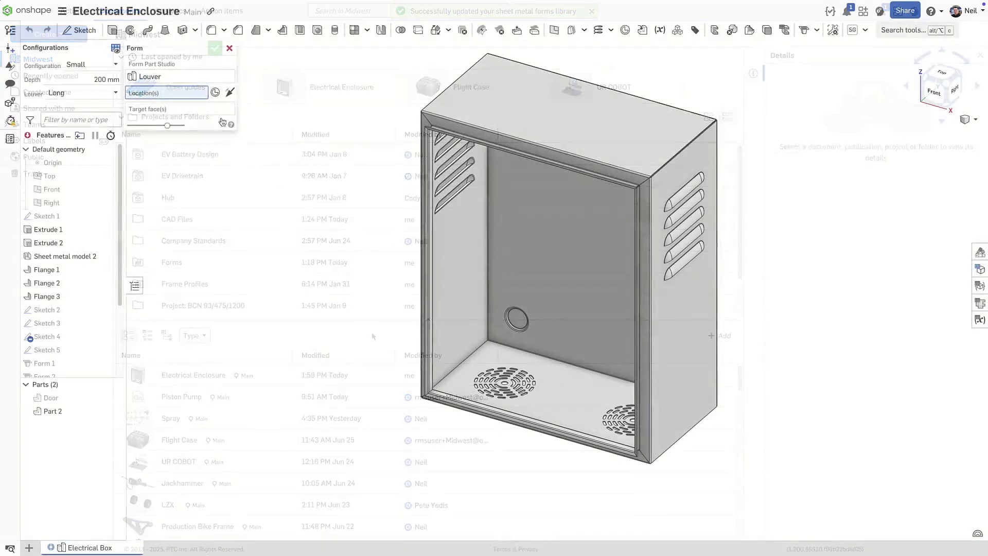
# Pick the personal forms library, form type Lance, lance type Card guide, Open guides, size Open
pyautogui.click(196, 76)
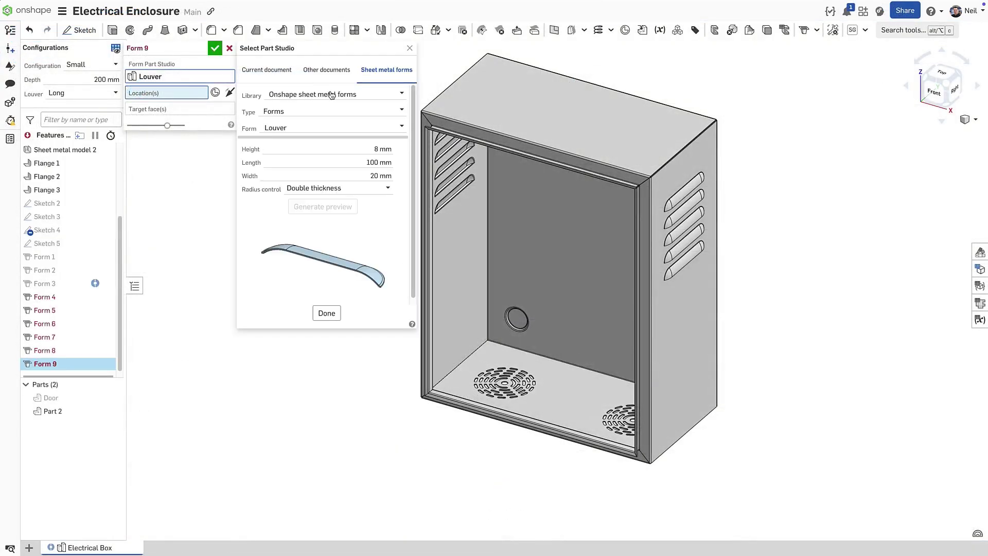
pyautogui.click(331, 95)
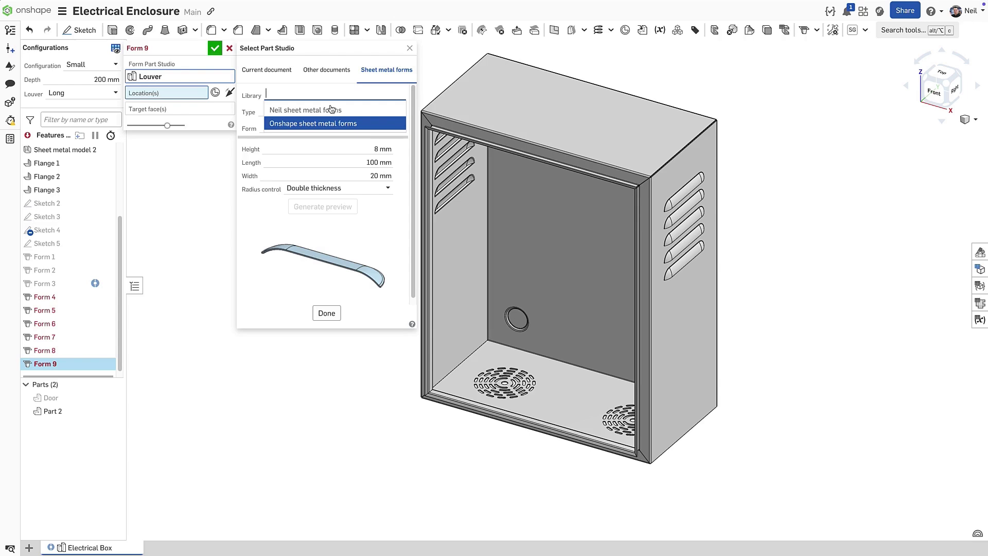
pyautogui.click(332, 112)
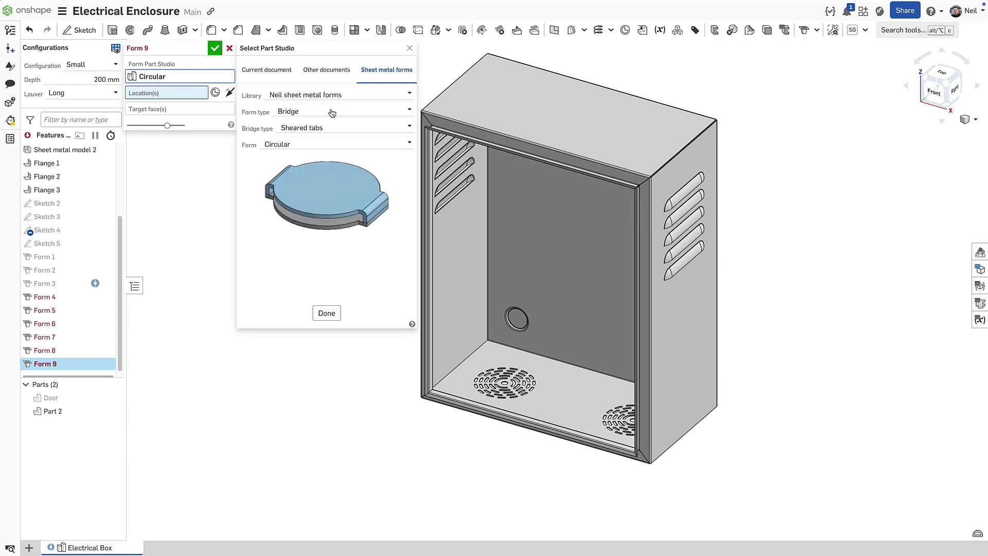
pyautogui.click(332, 112)
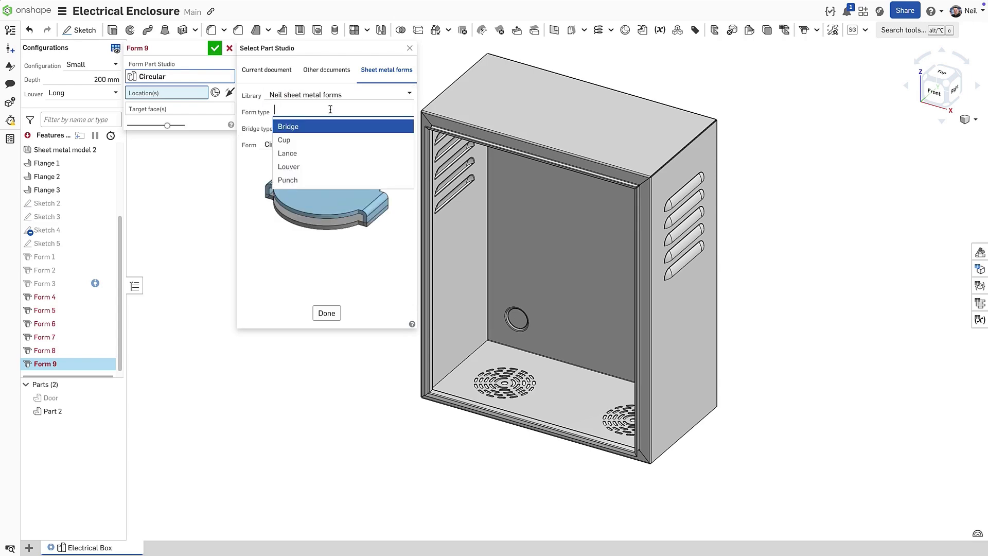
pyautogui.click(314, 154)
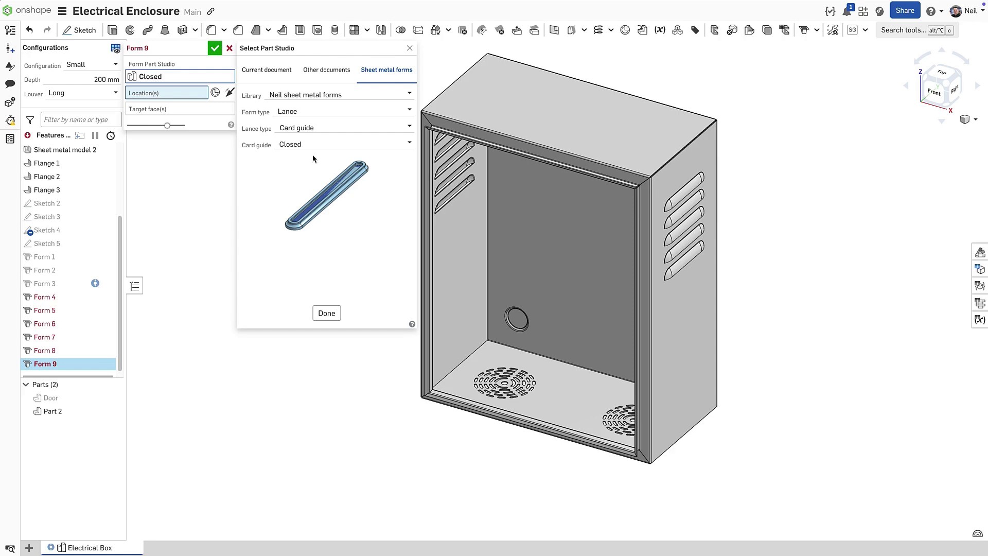
pyautogui.click(330, 126)
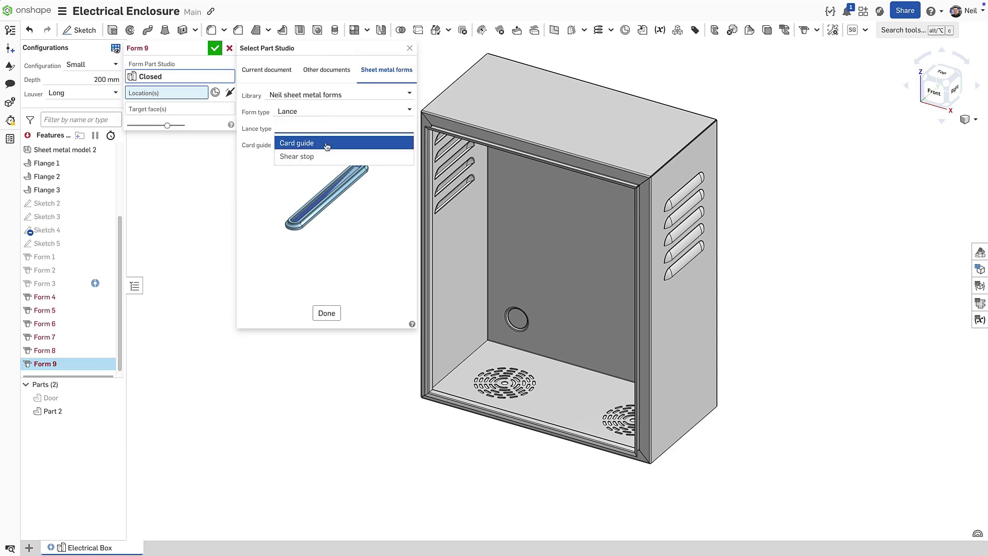
pyautogui.click(327, 144)
pyautogui.click(327, 145)
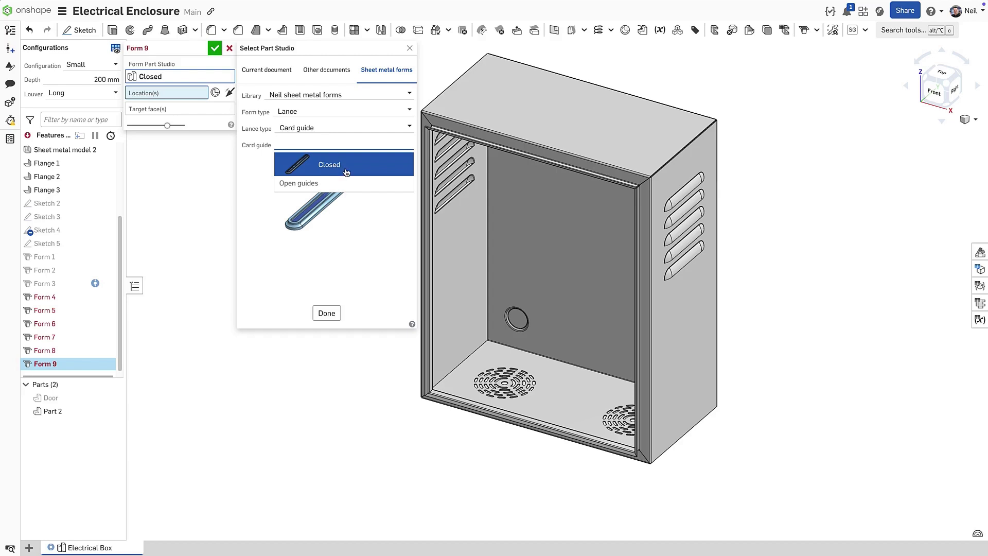
pyautogui.click(344, 184)
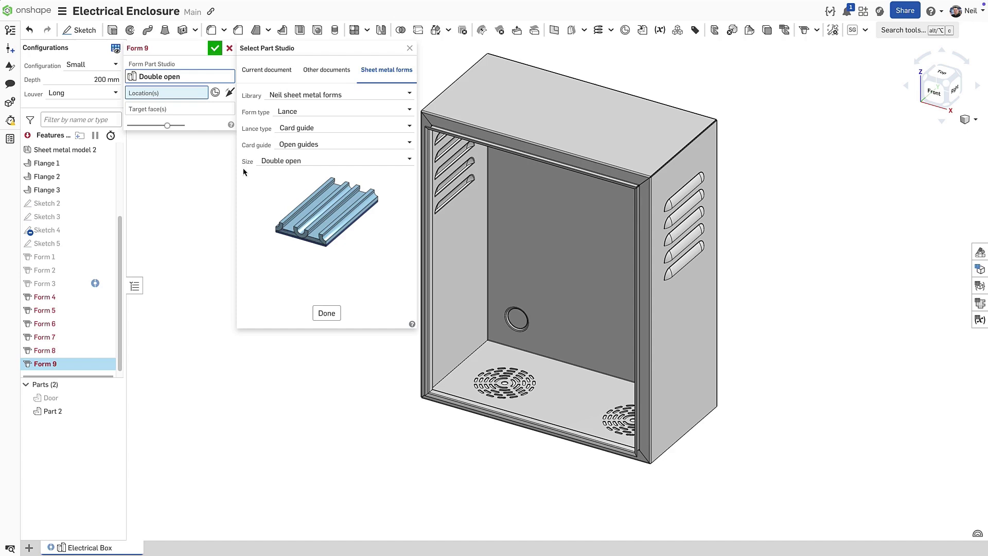
pyautogui.click(301, 162)
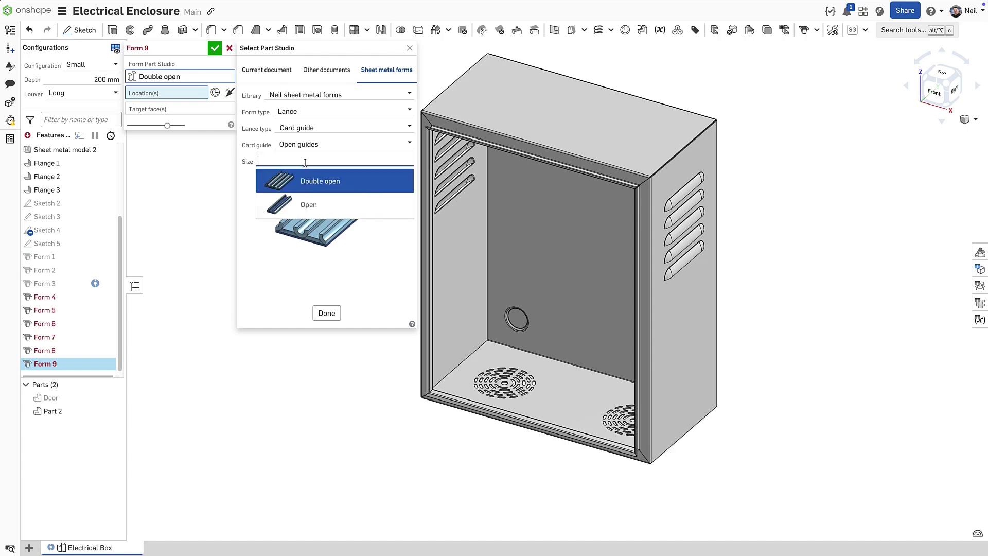
pyautogui.click(309, 204)
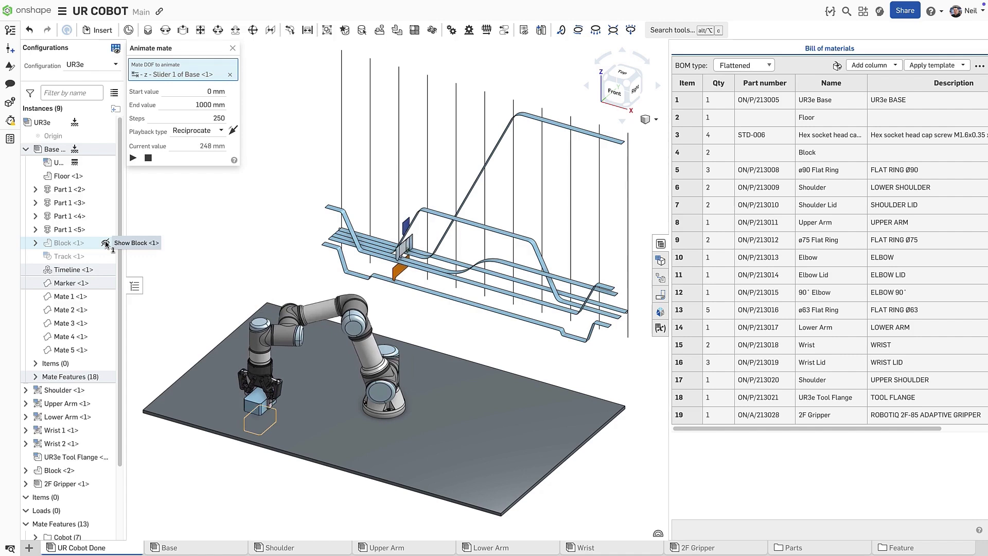
# Show Block <1>, stop and close the Slider 1 animation, then select the 2F Gripper BOM row
pyautogui.click(106, 243)
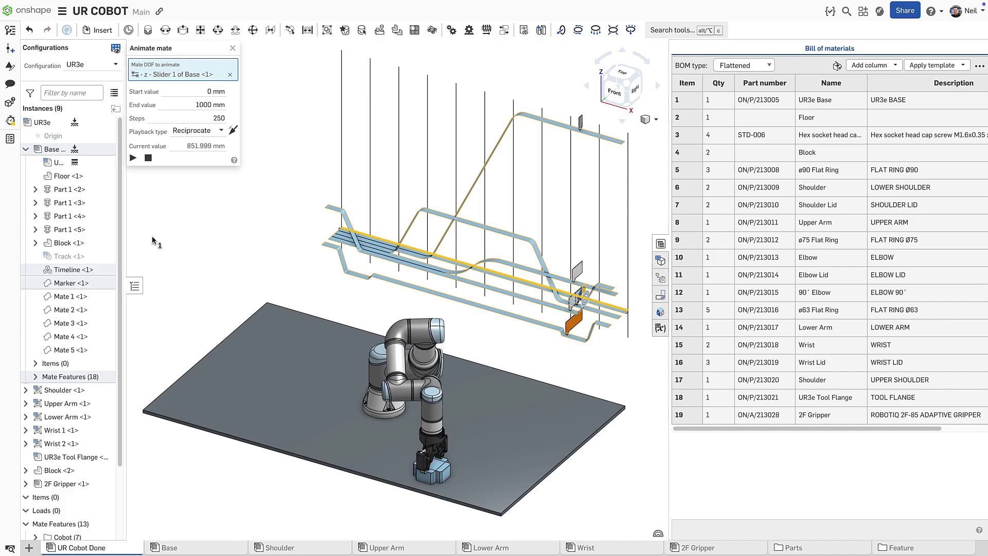
pyautogui.click(149, 158)
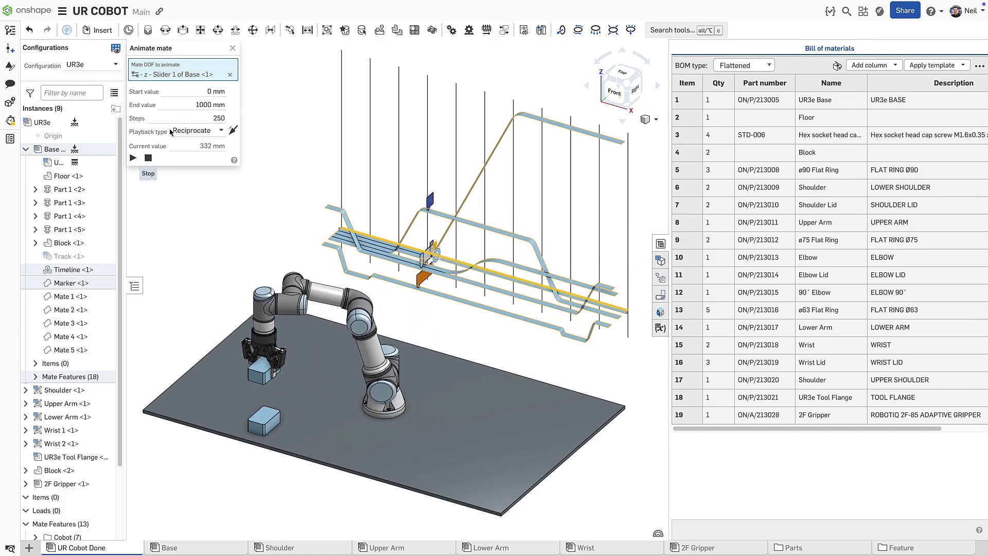
pyautogui.click(233, 48)
pyautogui.click(688, 418)
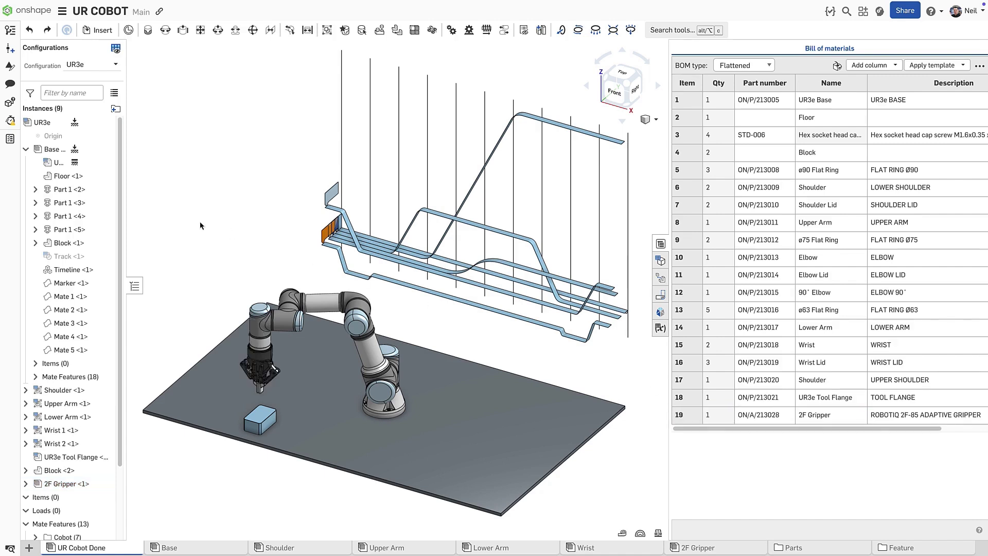
# Tick 'Exclude from all BOMs' in the Floor's Properties and save, then check the Block row
pyautogui.rightClick(82, 178)
pyautogui.click(103, 190)
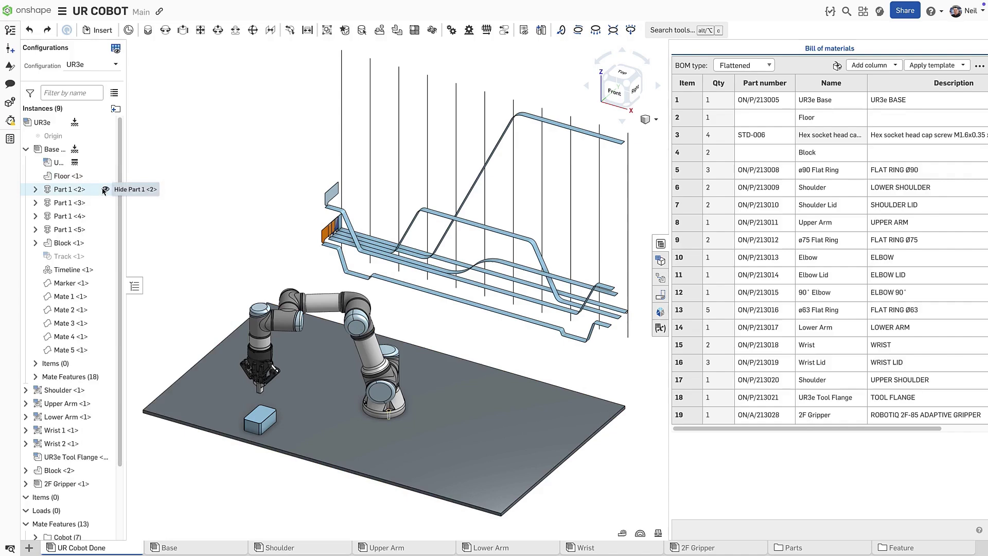
pyautogui.scroll(-6, 502, 199)
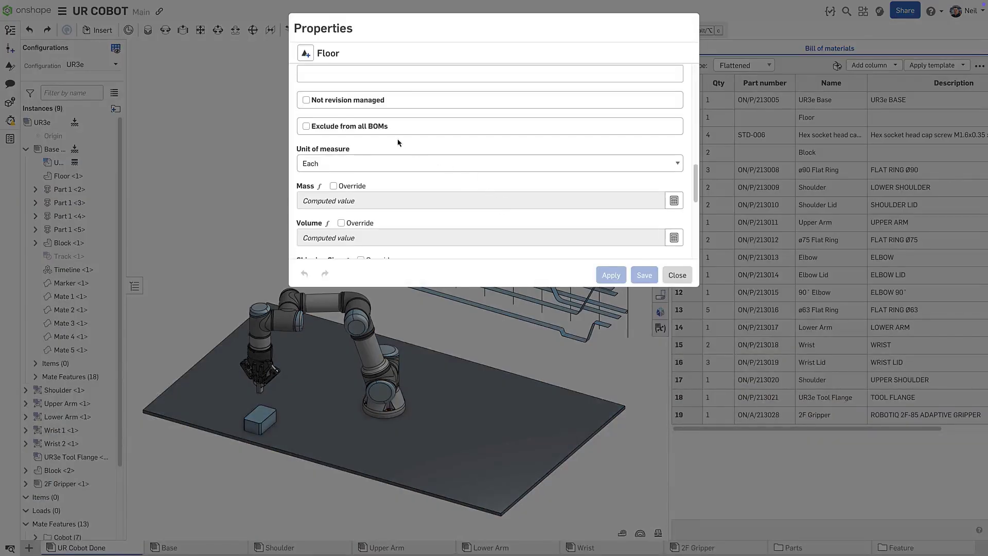
pyautogui.click(380, 128)
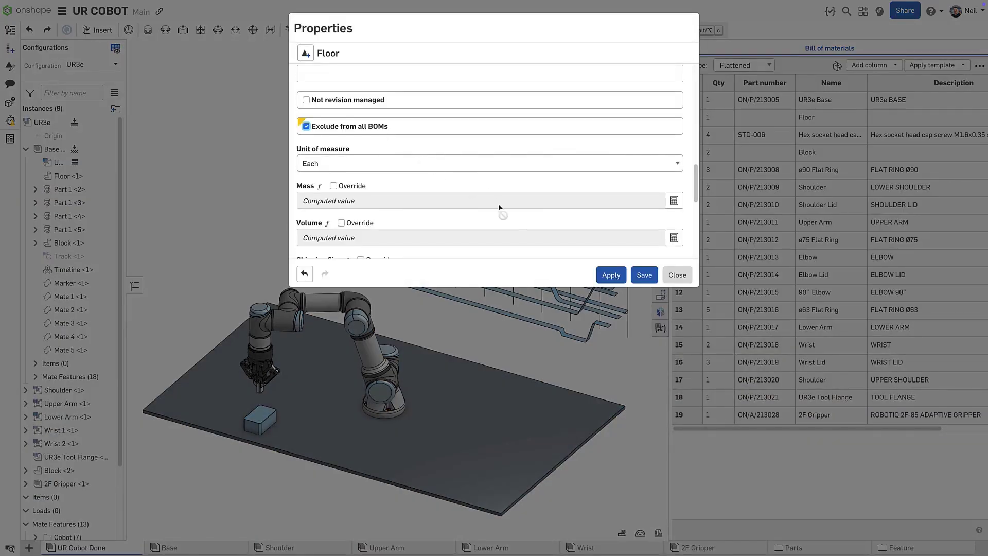
pyautogui.click(641, 276)
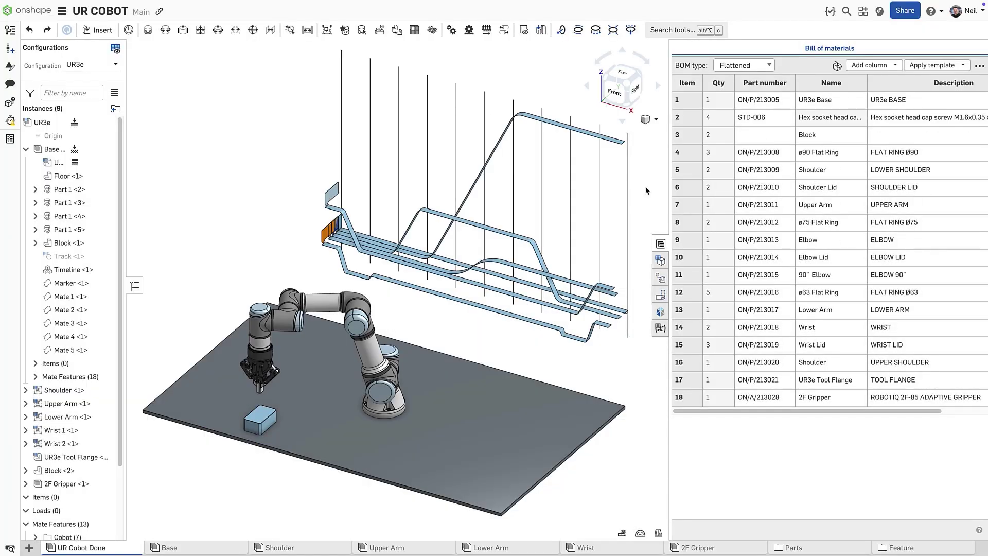
pyautogui.click(684, 138)
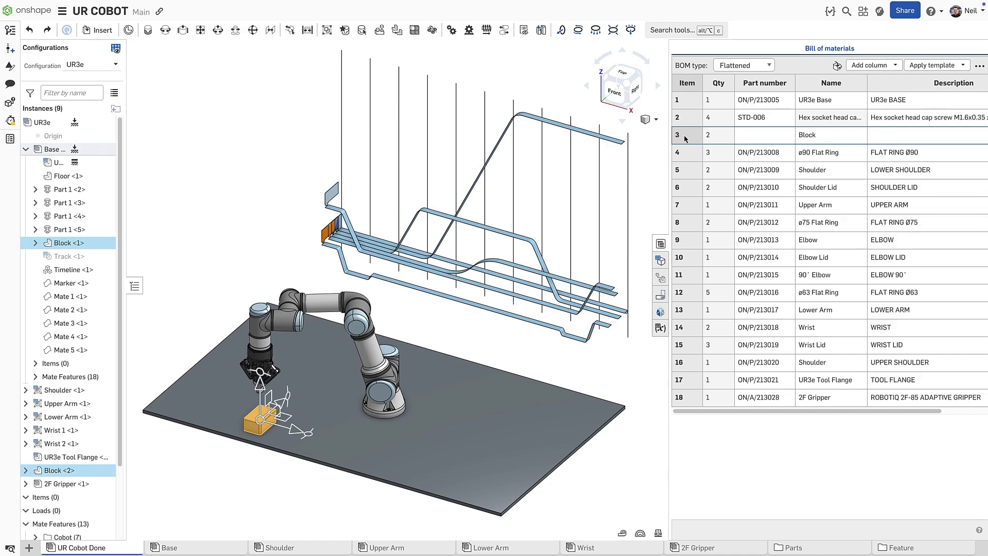
pyautogui.click(685, 138)
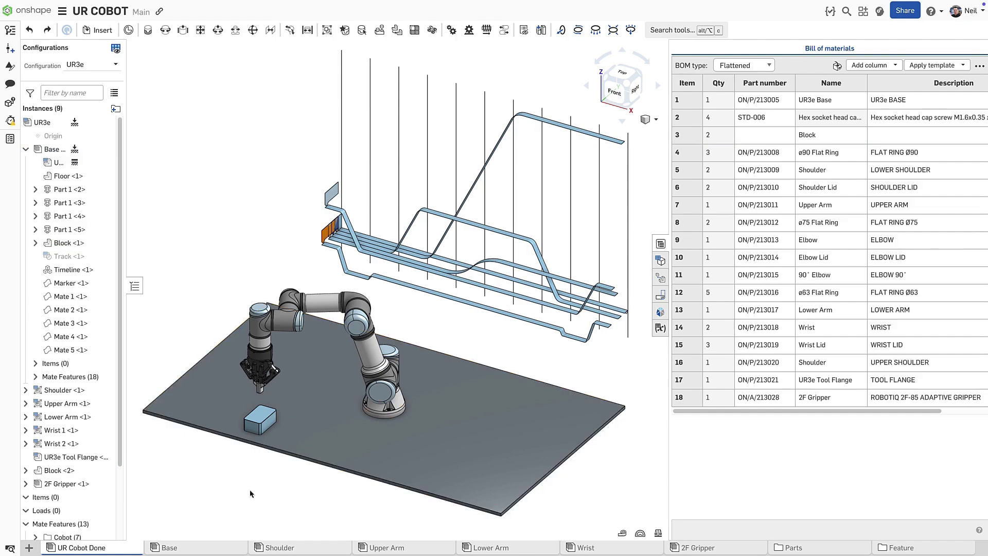
# In the Base assembly, show excluded/suppressed rows and switch the BOM type to Structured
pyautogui.click(230, 548)
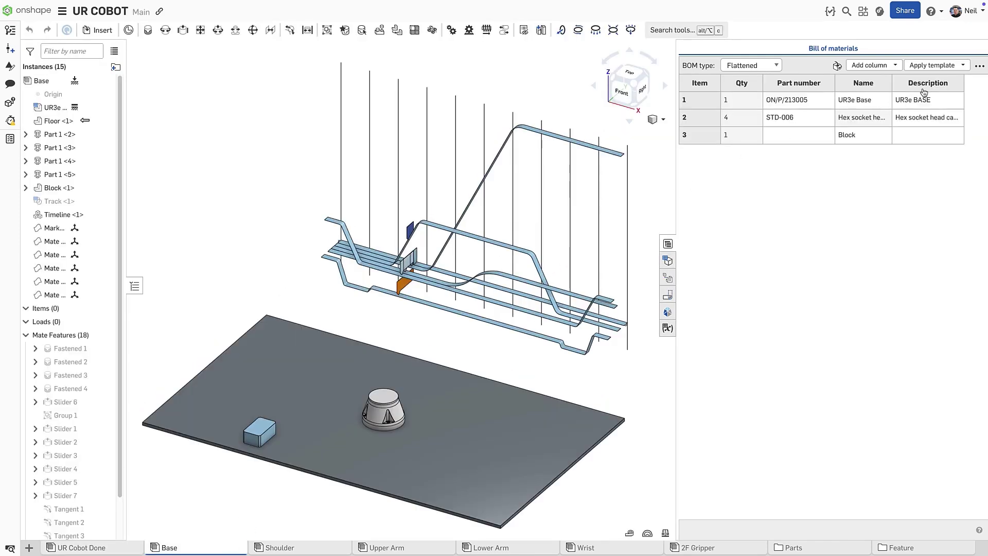
pyautogui.click(979, 67)
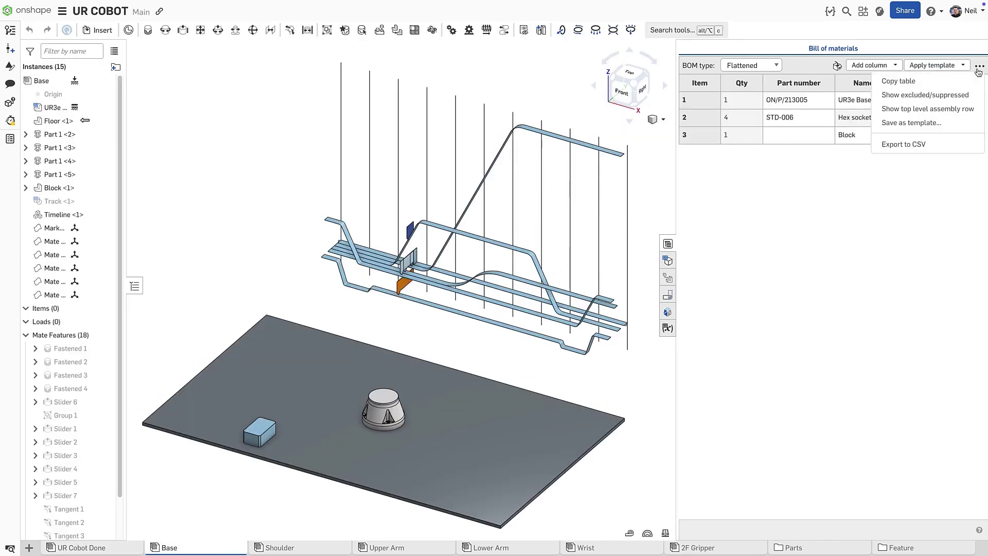
pyautogui.click(969, 98)
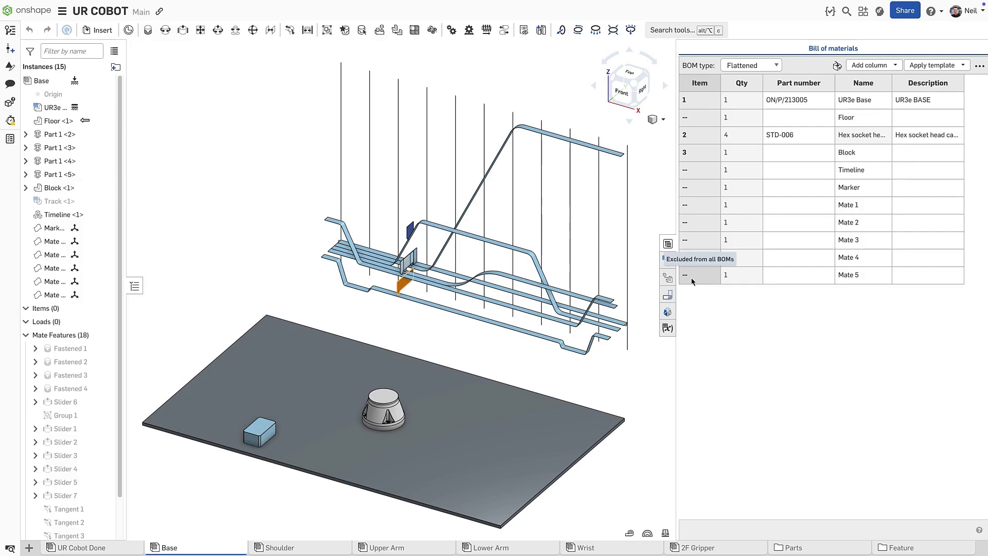
pyautogui.moveTo(772, 83); pyautogui.dragTo(770, 82)
pyautogui.click(778, 67)
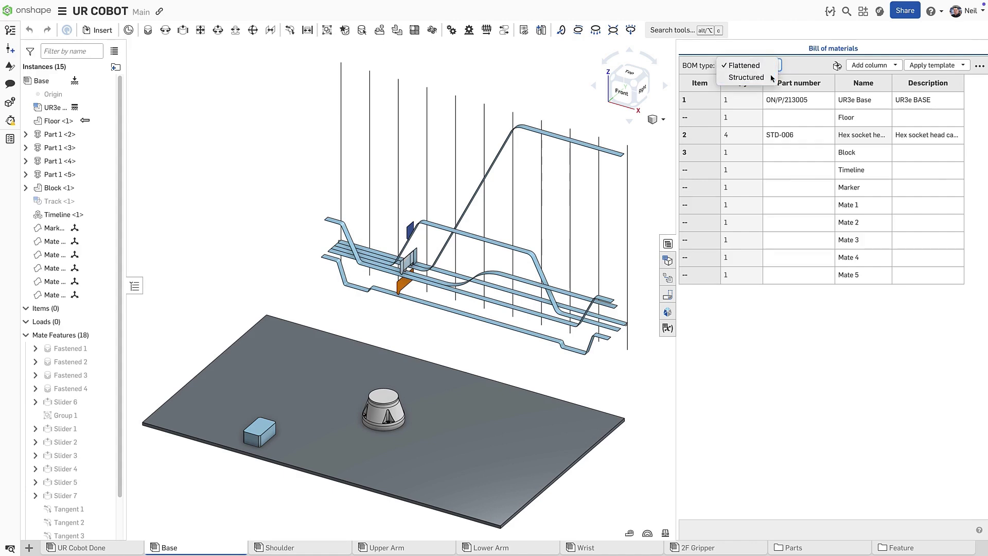
pyautogui.click(773, 77)
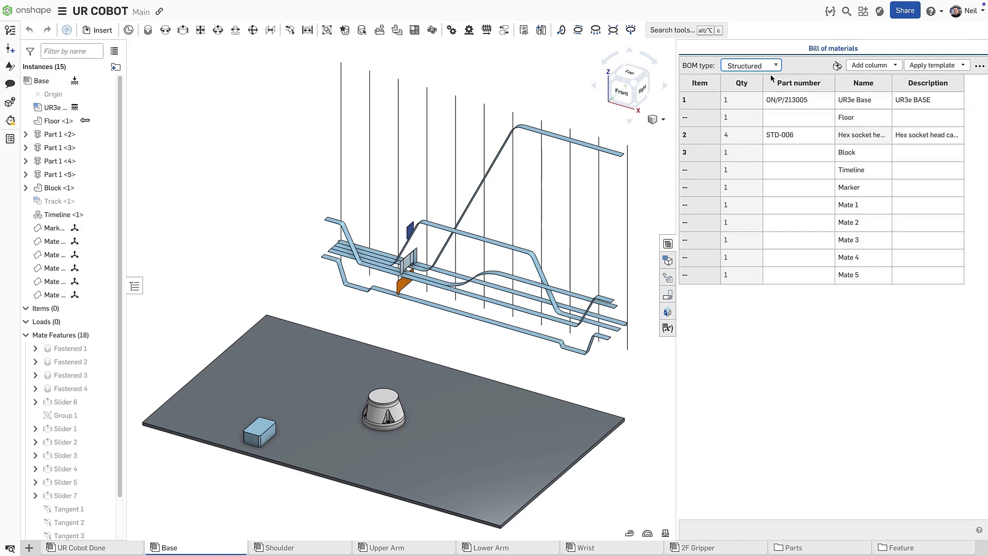
# Suppress the Block row from this BOM only and return to UR Cobot Done
pyautogui.rightClick(708, 154)
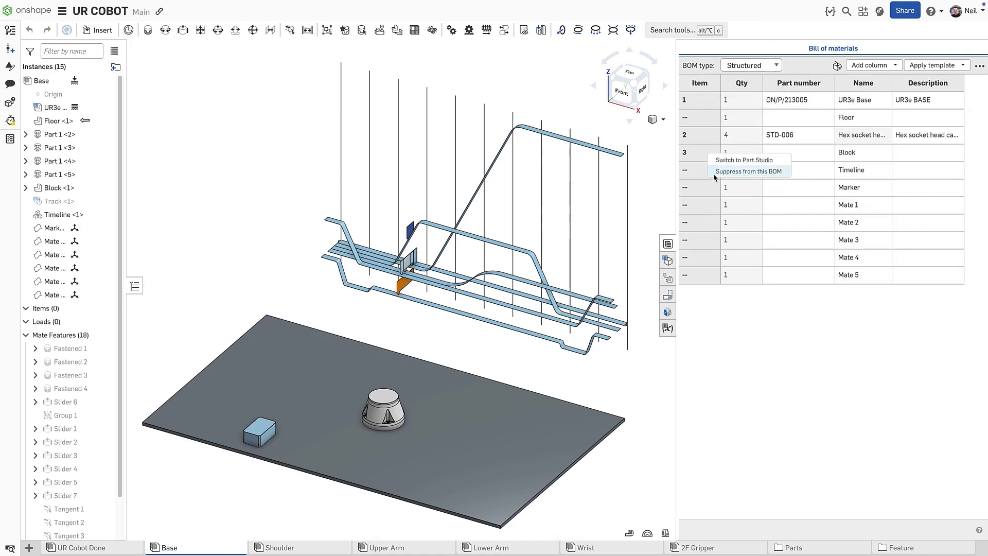
pyautogui.click(718, 172)
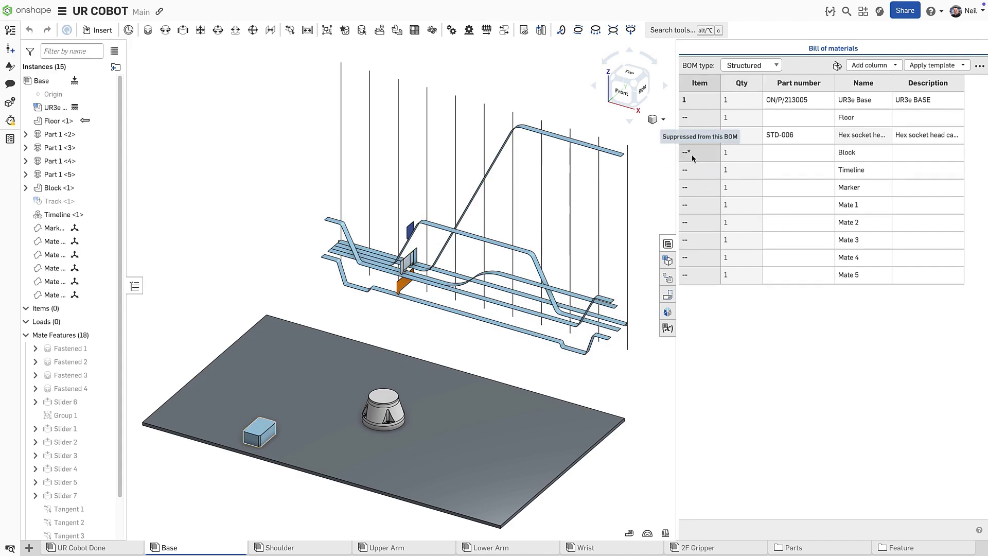
pyautogui.hotkey('alt', 'Tab')
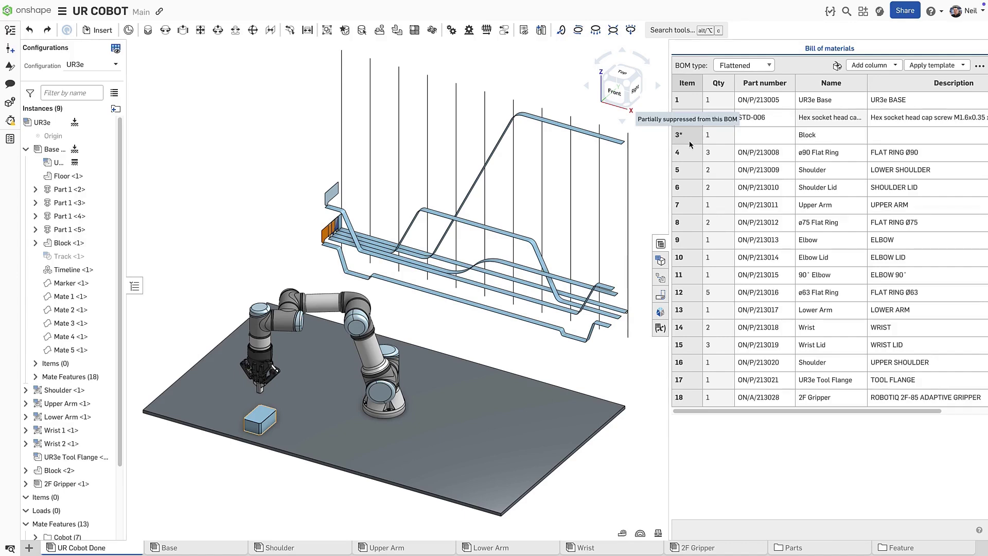
# Highlight the instances of the partially suppressed 3* Block row in the assembly
pyautogui.click(690, 140)
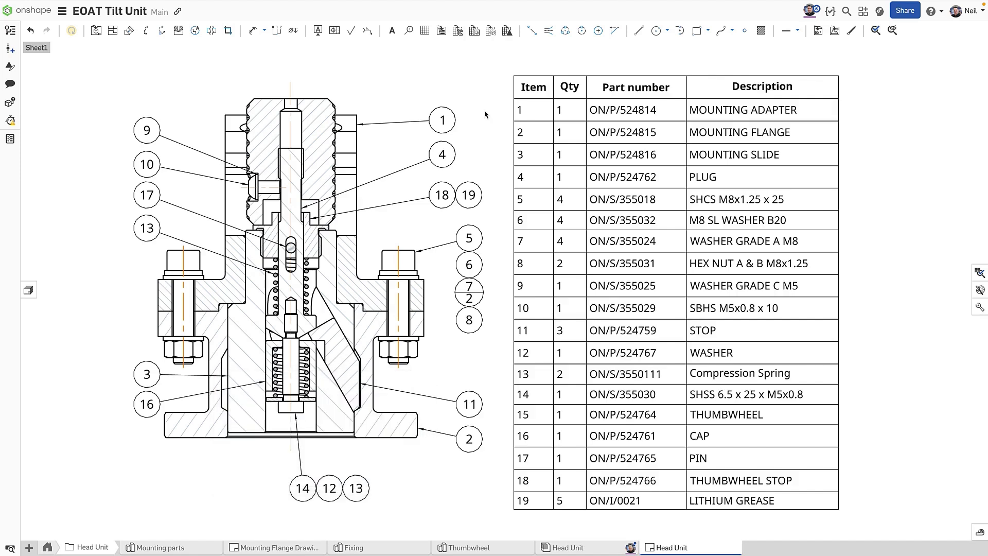
# Cross-highlight BOM item 1, then attach balloon 15 to the thumbwheel edge above the part
pyautogui.click(537, 115)
pyautogui.click(409, 31)
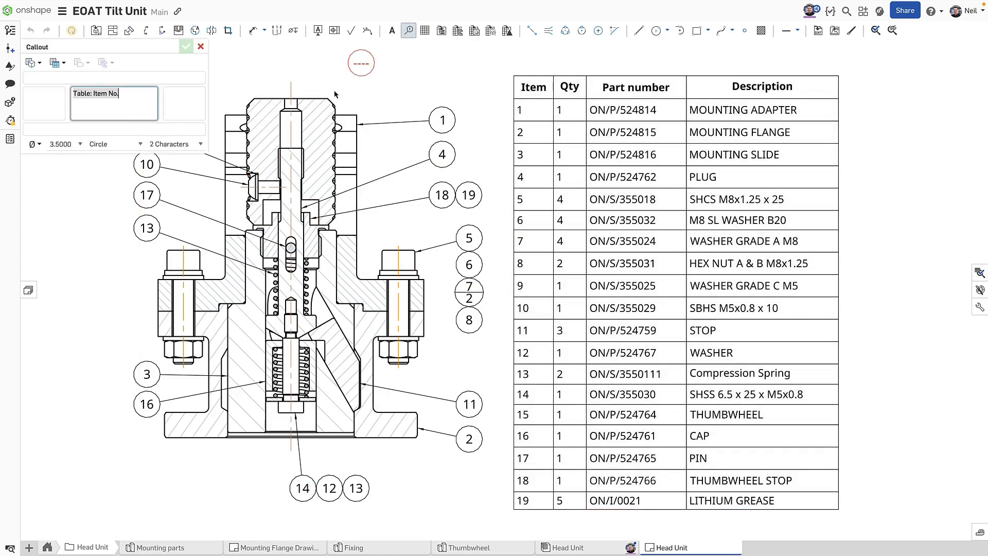
pyautogui.click(334, 100)
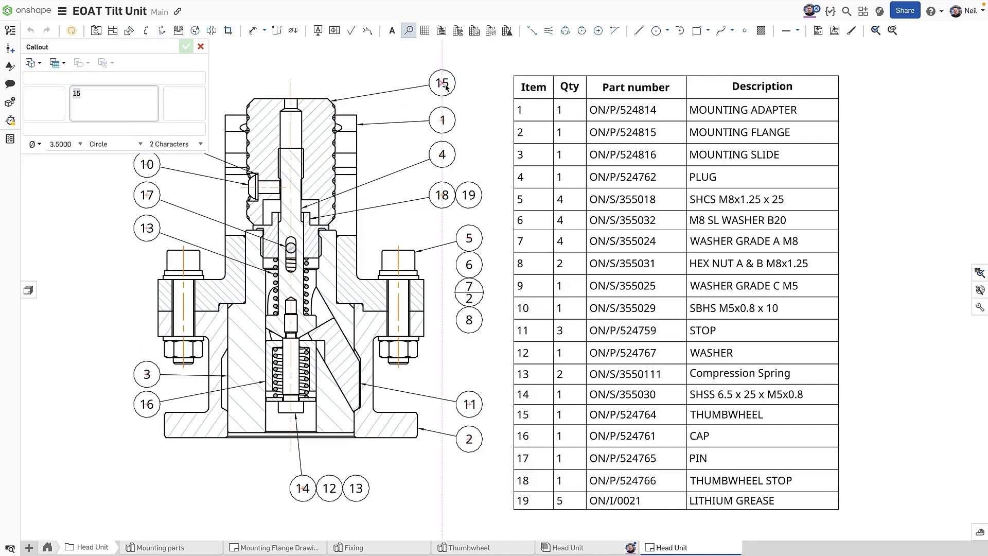
pyautogui.click(460, 90)
pyautogui.press('Escape')
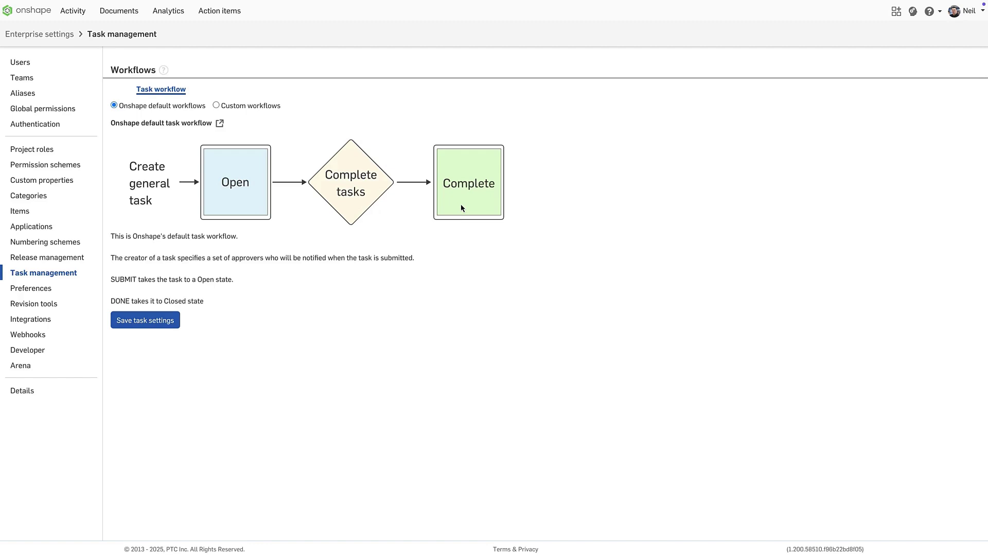
# Select Custom workflows and preview the Custom Task diagram running Draft → Open → Complete
pyautogui.click(249, 107)
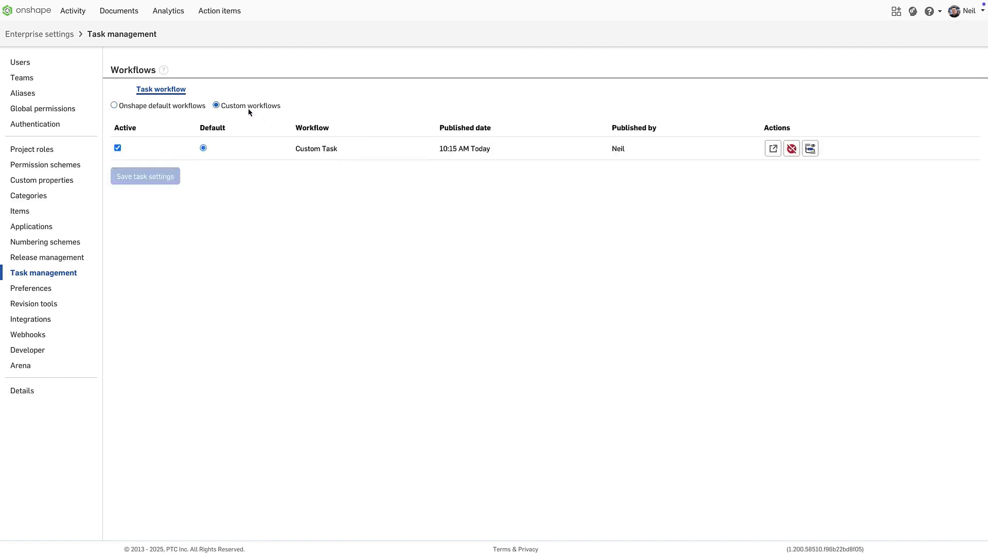
pyautogui.click(810, 149)
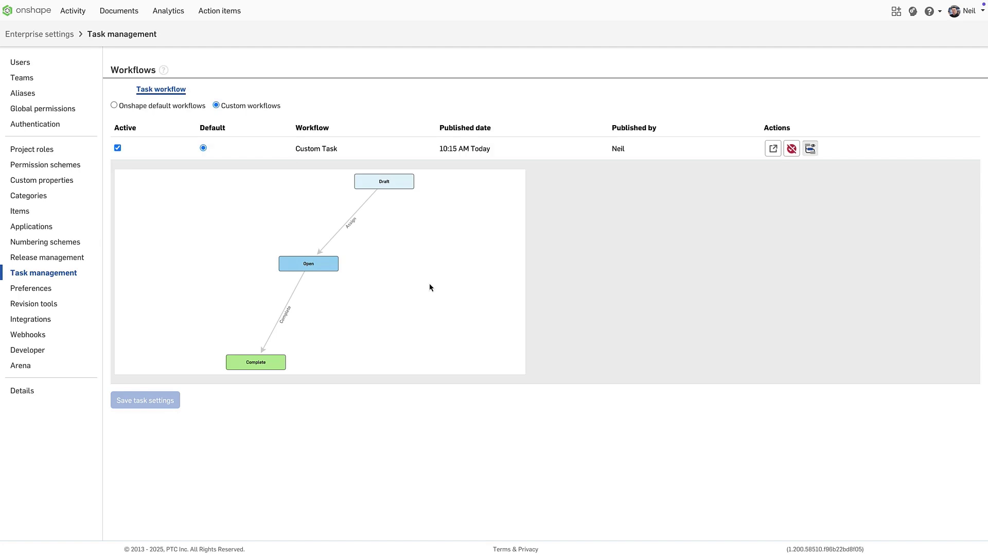
# Start a new task named 'Spring Spec' described as 'Spring had too much force in user testing'
pyautogui.click(237, 13)
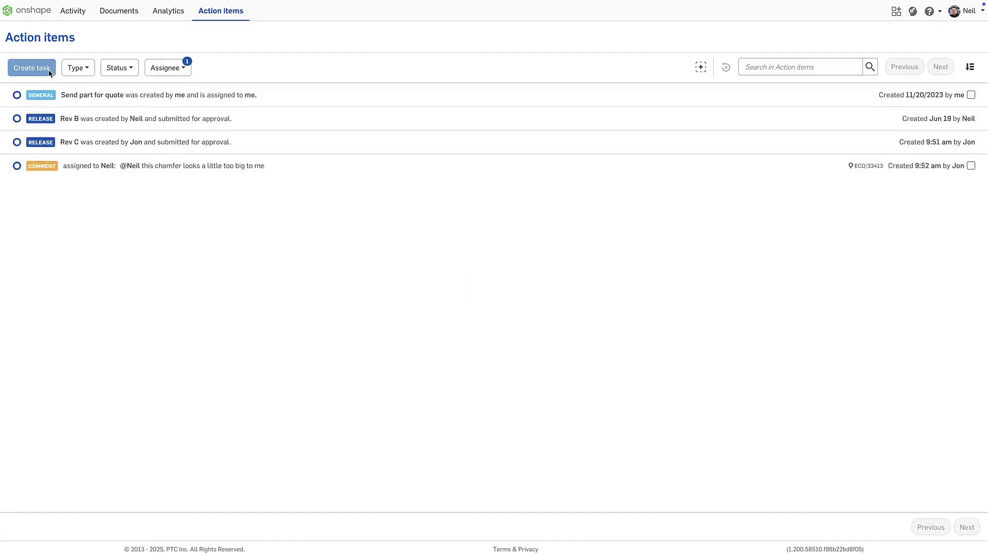
pyautogui.click(32, 68)
pyautogui.click(293, 66)
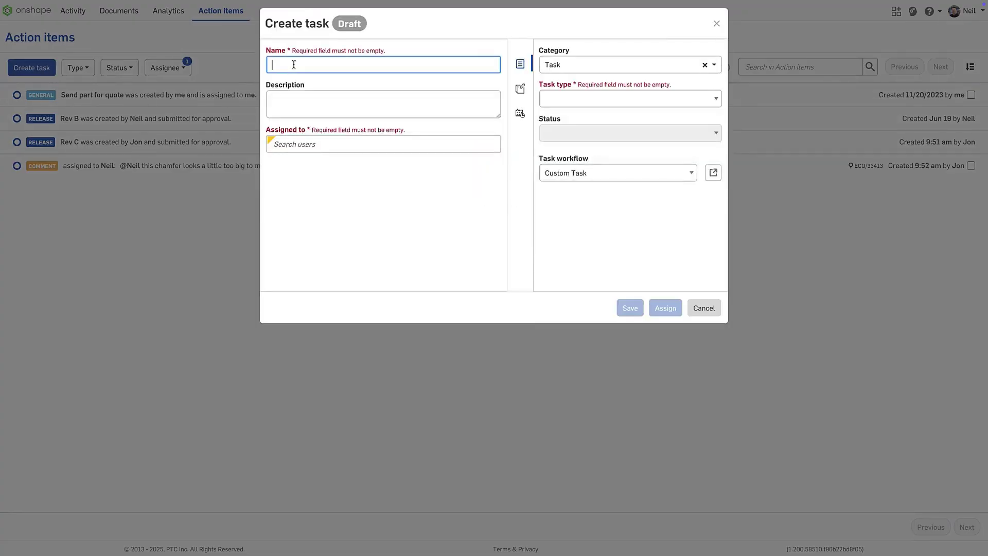
pyautogui.write('Spring Spec')
pyautogui.press('Tab')
pyautogui.write('Spring ha')
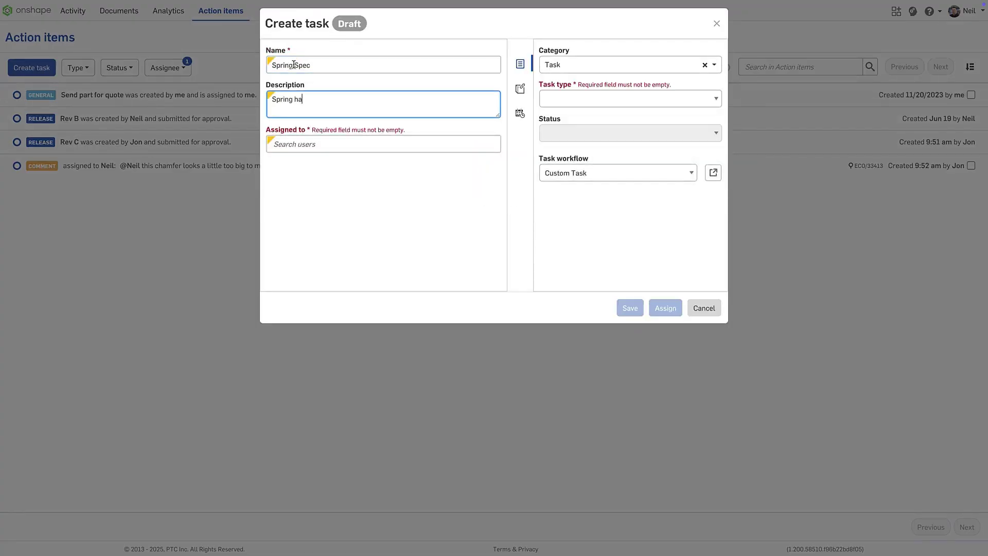
pyautogui.write('d too much force in user testing')
# Assign the task to yourself with task type ECO and create it
pyautogui.click(297, 144)
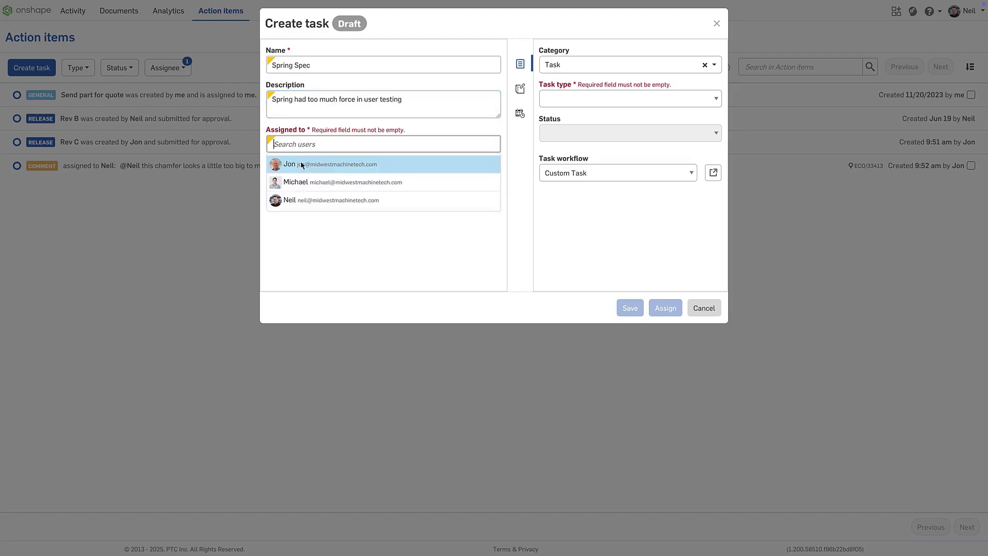
pyautogui.click(319, 201)
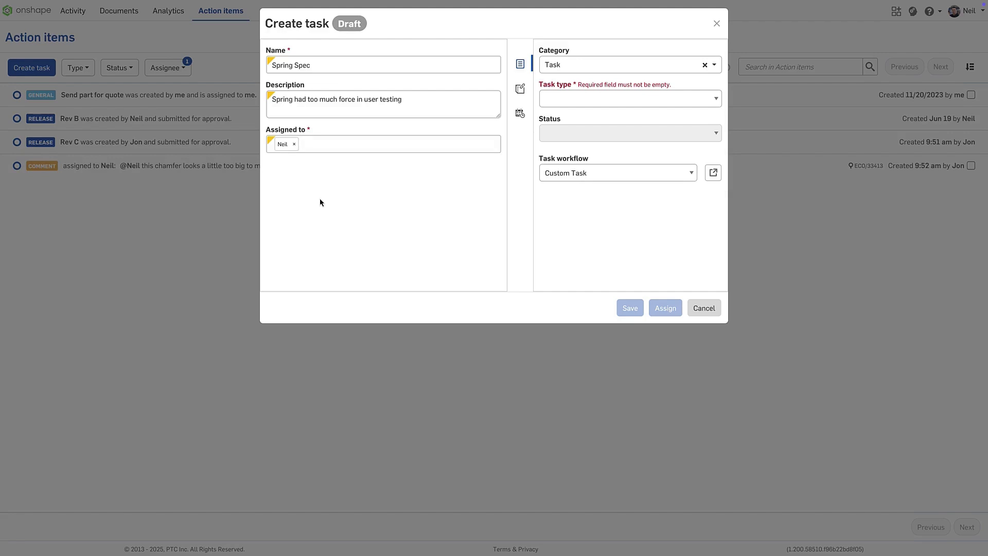
pyautogui.click(577, 99)
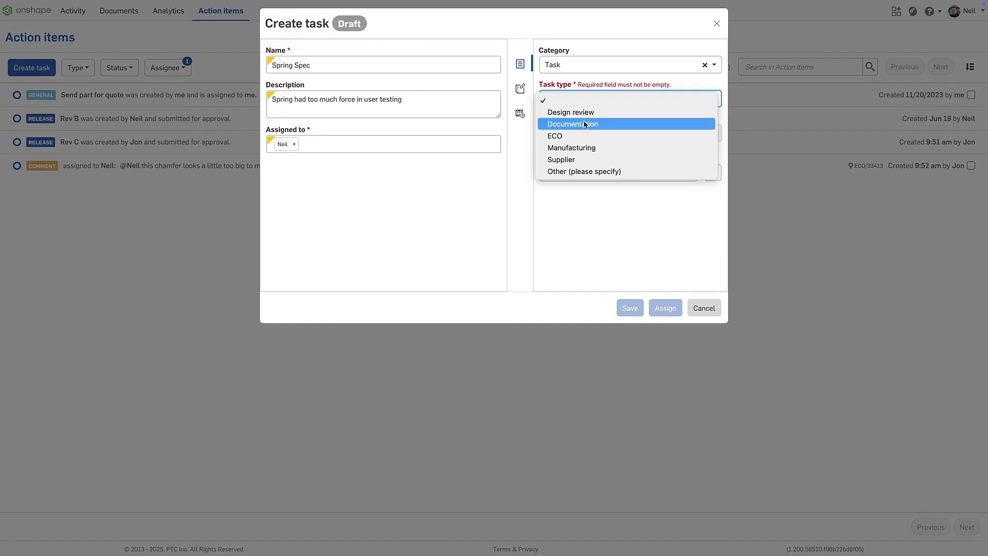
pyautogui.click(585, 138)
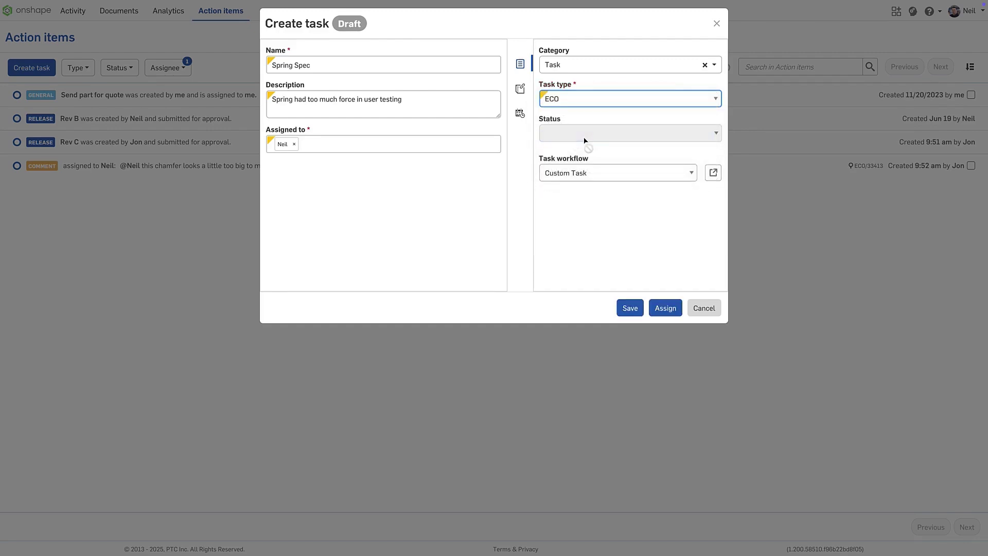
pyautogui.click(665, 307)
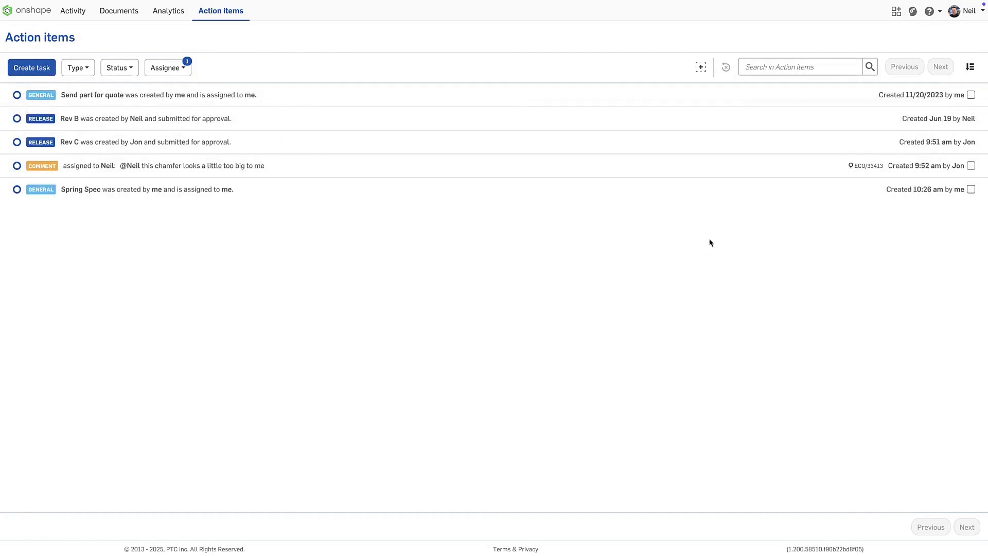
# Set Spring Spec to In progress with the comment 'Working with supplier' and save
pyautogui.click(737, 197)
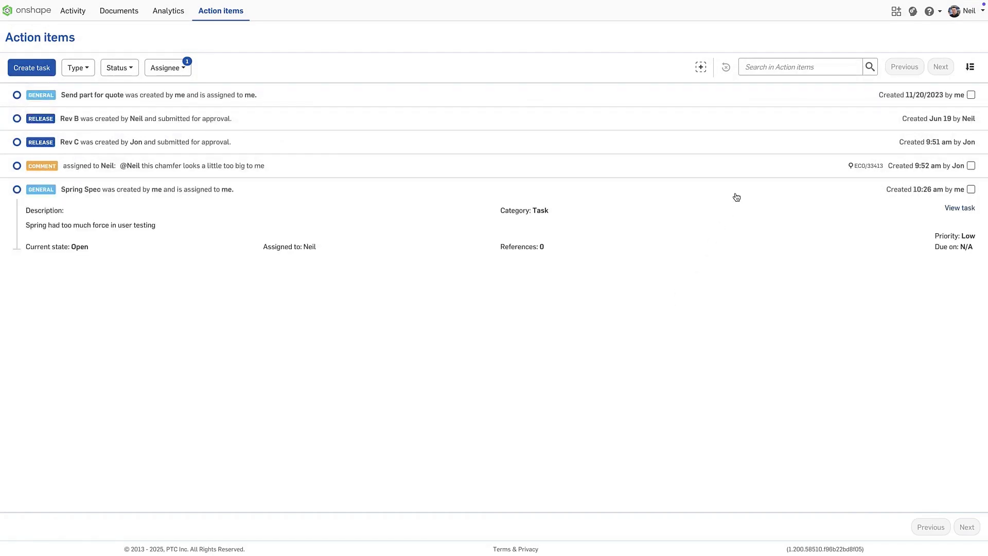
pyautogui.click(972, 209)
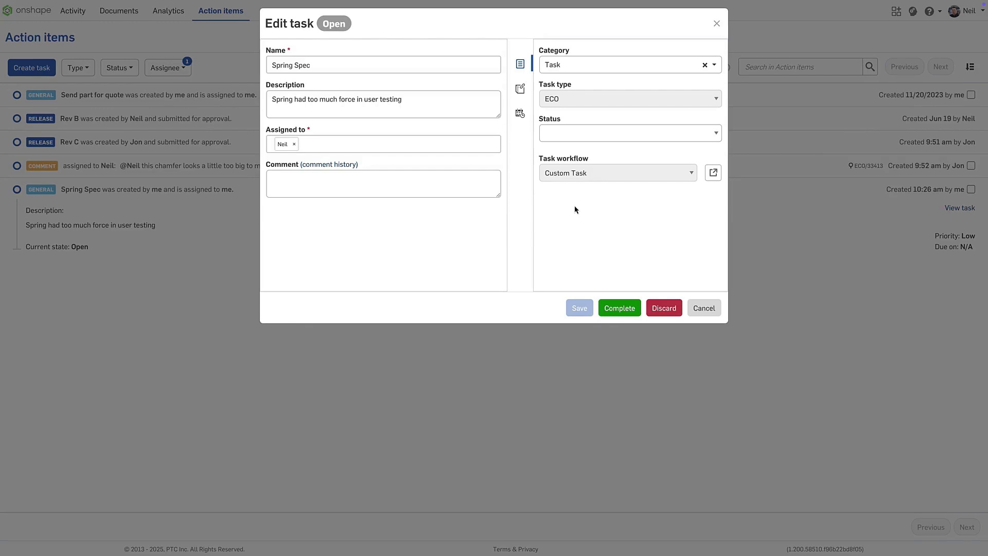
pyautogui.click(572, 140)
pyautogui.click(570, 148)
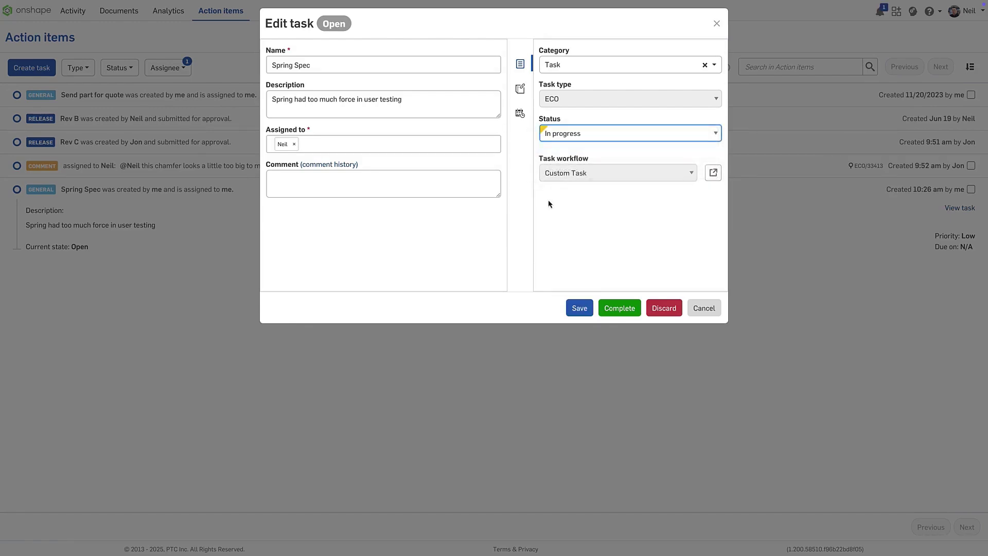
pyautogui.click(430, 183)
pyautogui.write('Working with supplier')
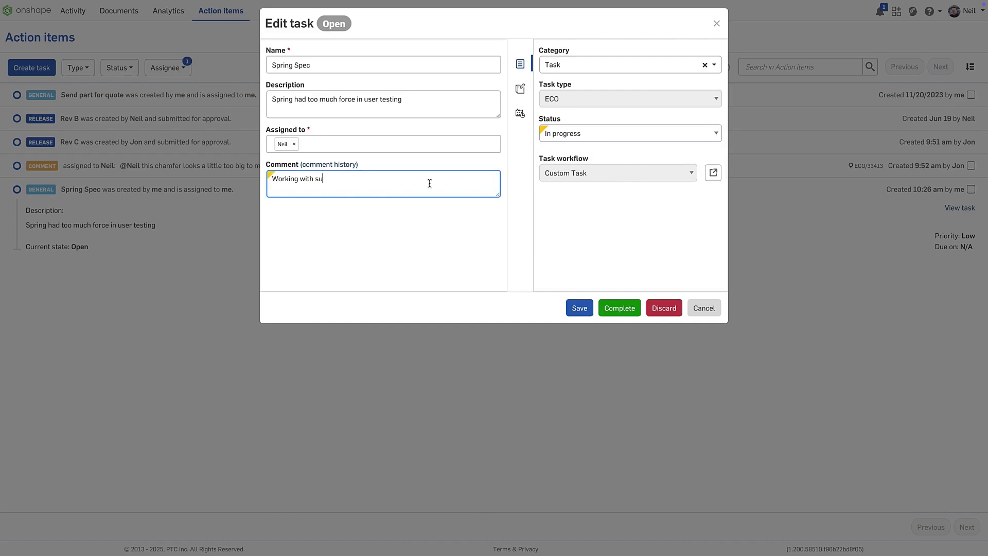
pyautogui.click(580, 311)
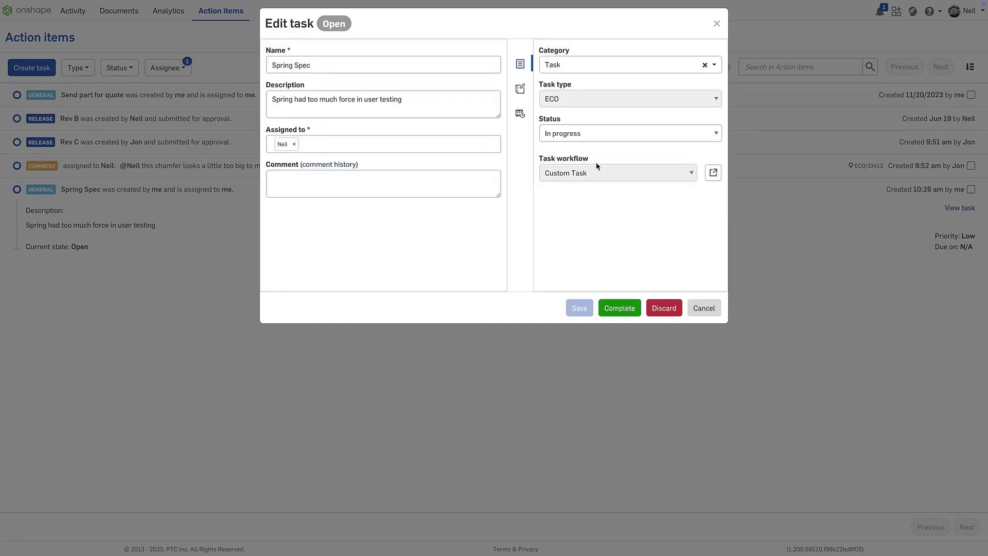
# Move the task to In review, then mark it complete
pyautogui.click(596, 138)
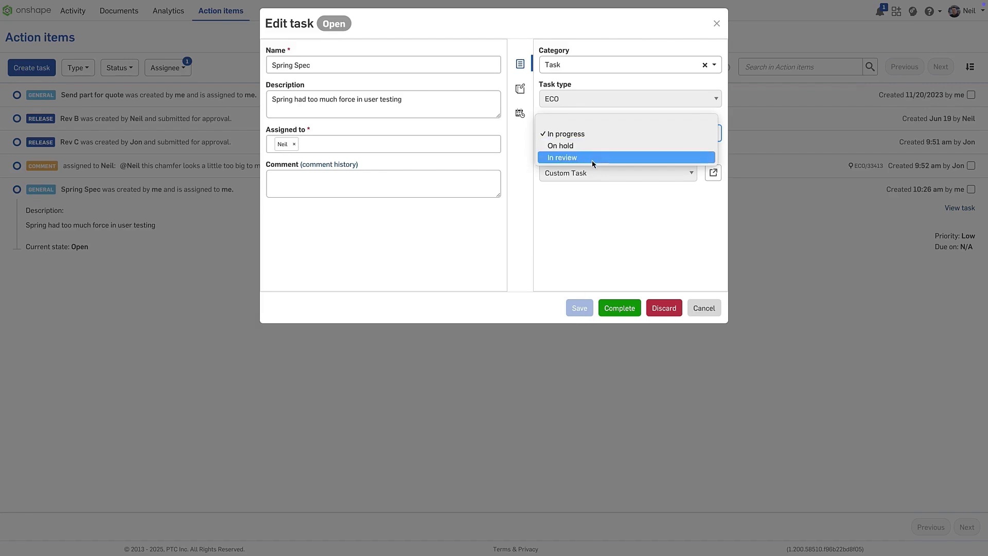
pyautogui.click(593, 157)
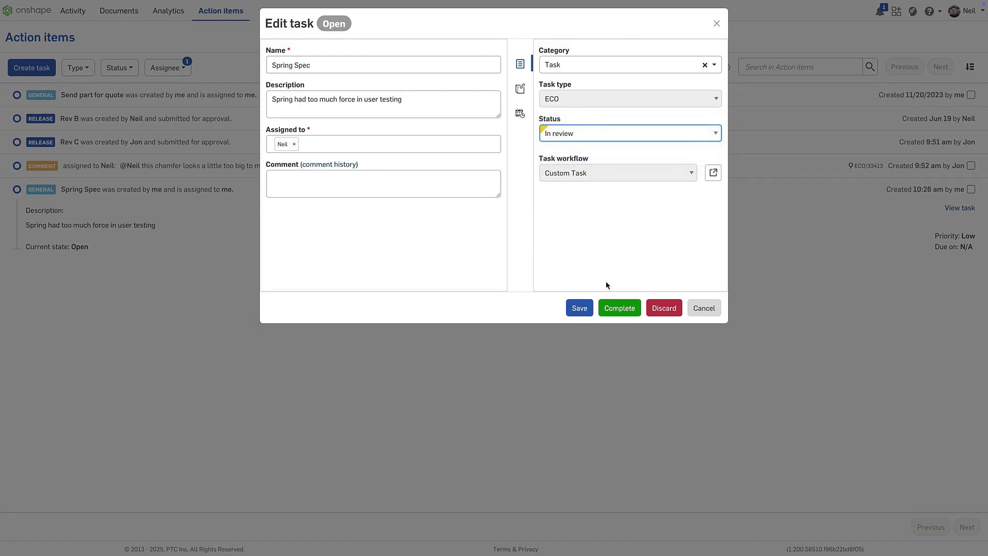
pyautogui.click(610, 309)
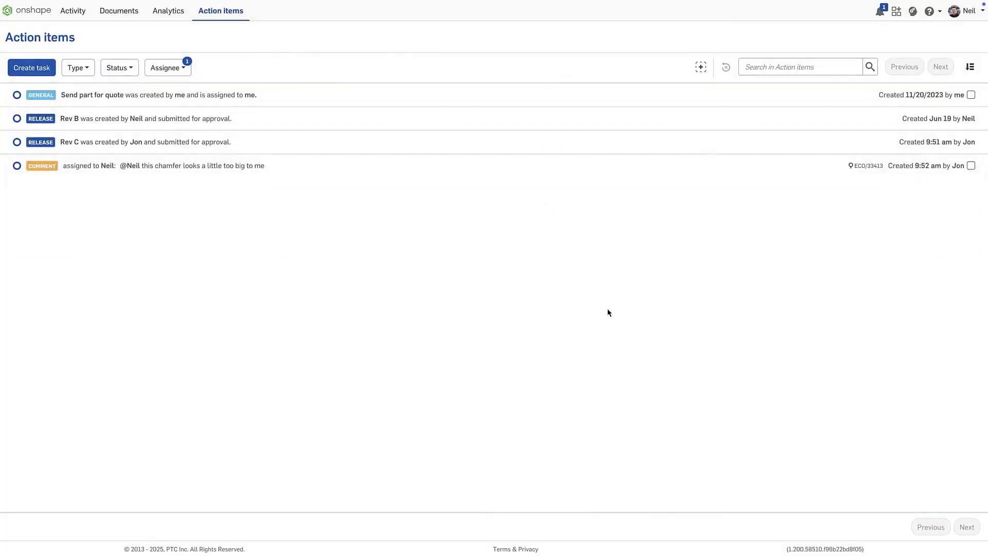
# Set the Action items status filter to Any
pyautogui.click(132, 69)
pyautogui.click(123, 88)
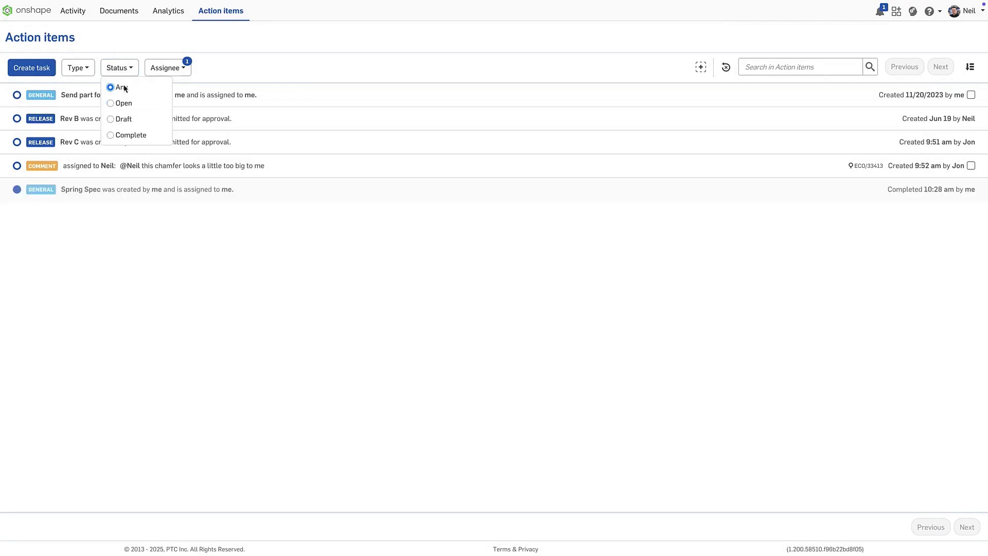
pyautogui.click(139, 234)
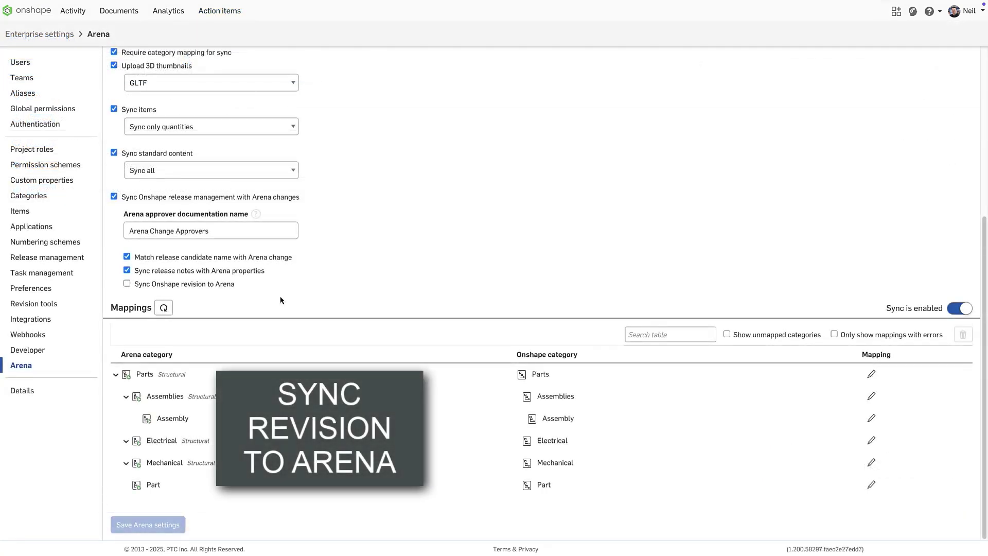
# Tick 'Sync Onshape revision to Arena' and save the Arena settings
pyautogui.click(231, 292)
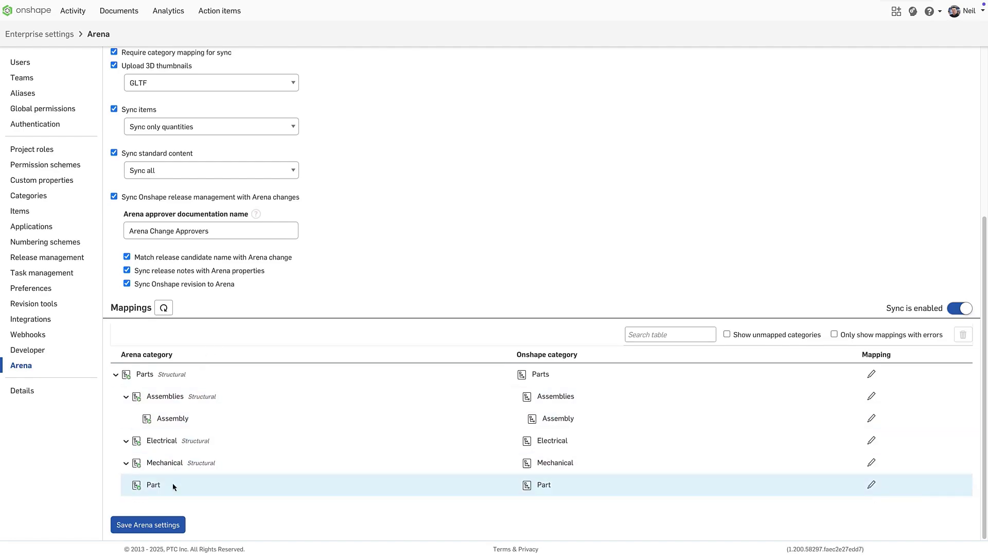
pyautogui.click(175, 518)
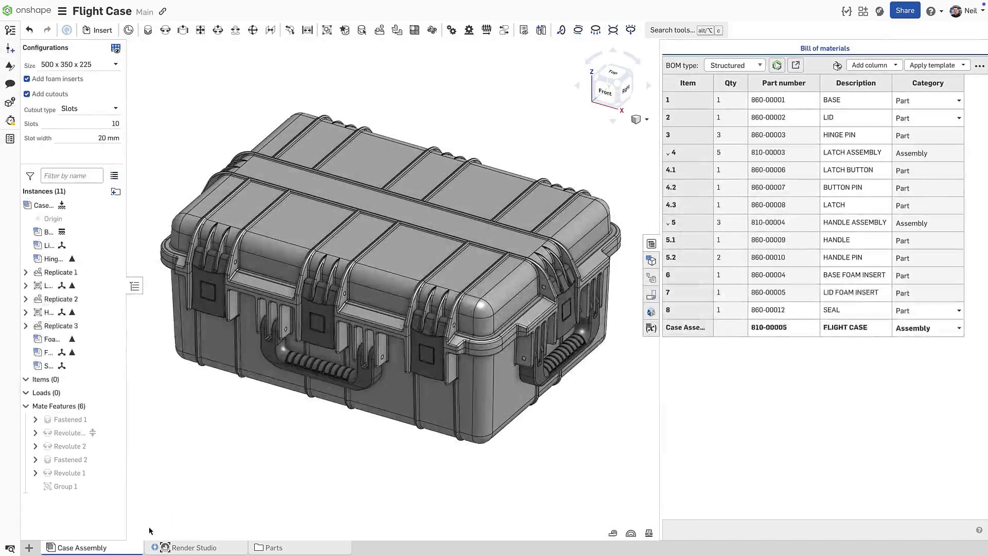
# Start a release of the Case Assembly using the Onshape Arena release workflow
pyautogui.rightClick(128, 547)
pyautogui.click(137, 517)
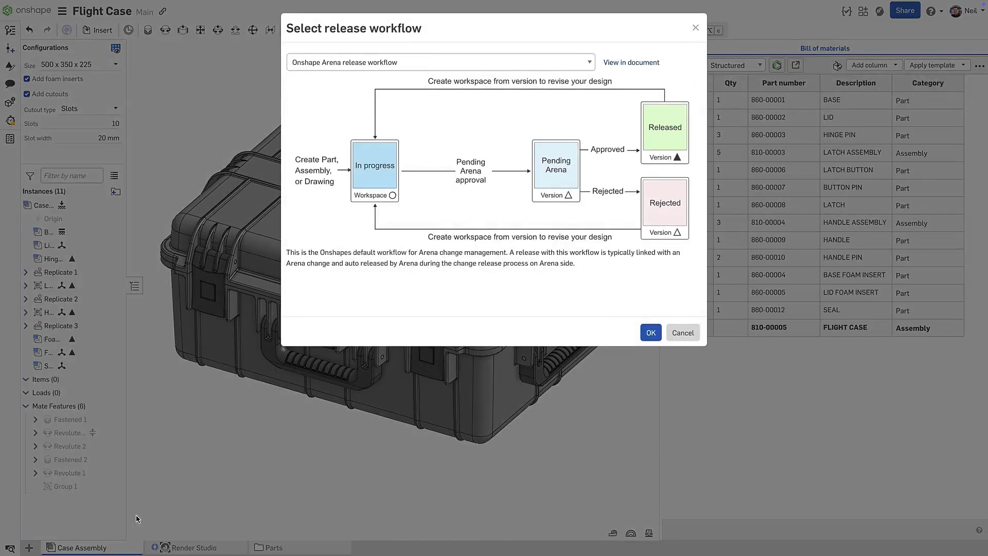
pyautogui.click(648, 333)
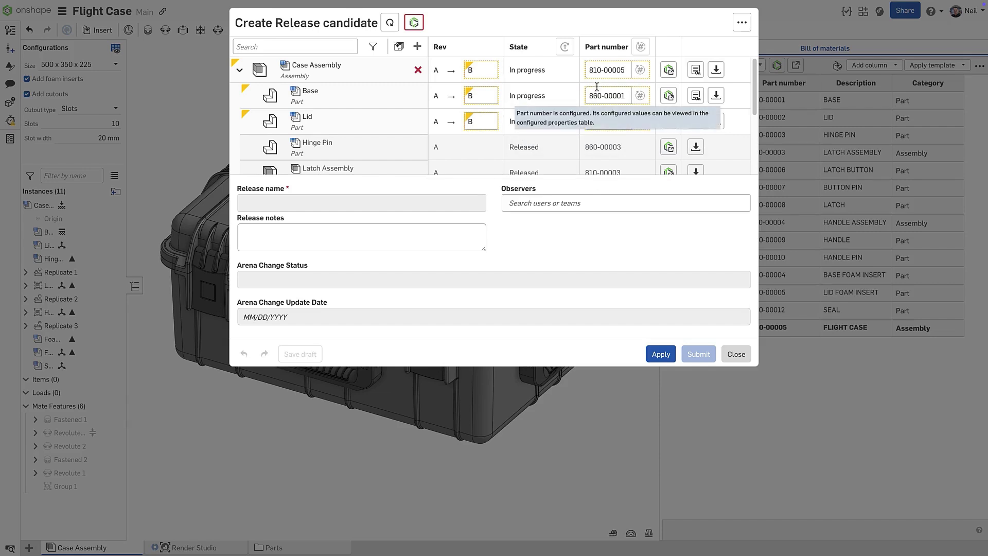
# Link the release candidate to Arena change ECO-000010 and submit it
pyautogui.click(418, 26)
pyautogui.click(446, 23)
pyautogui.write('10')
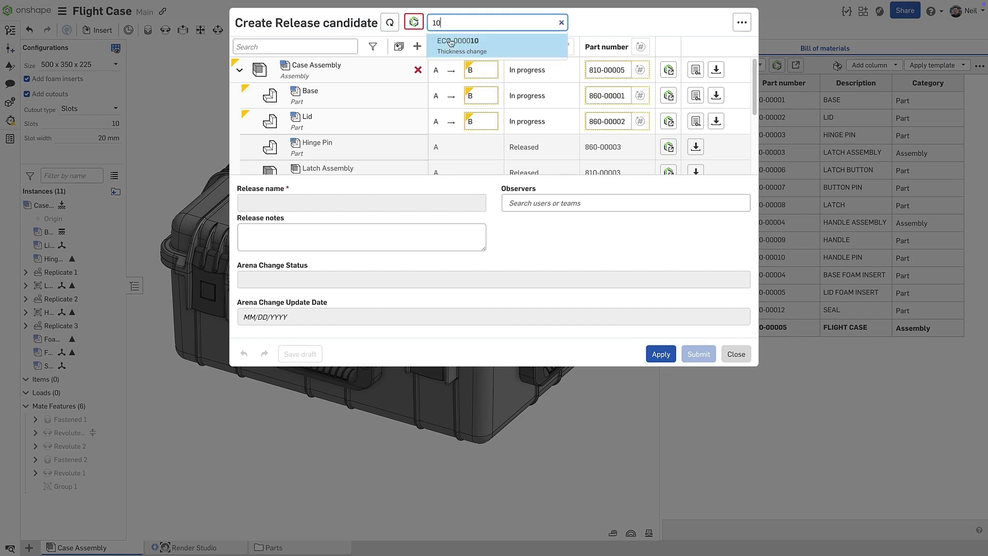
pyautogui.click(450, 45)
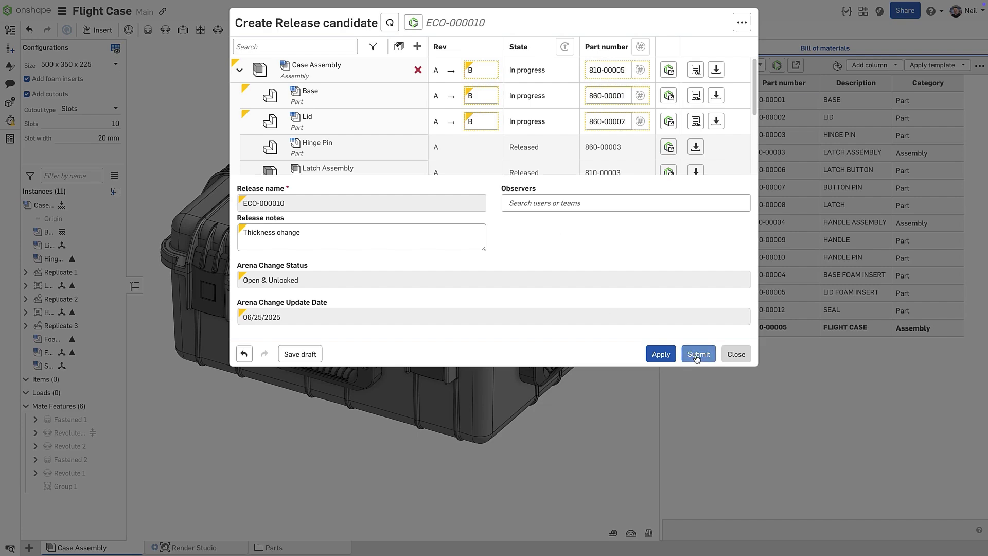
pyautogui.click(697, 355)
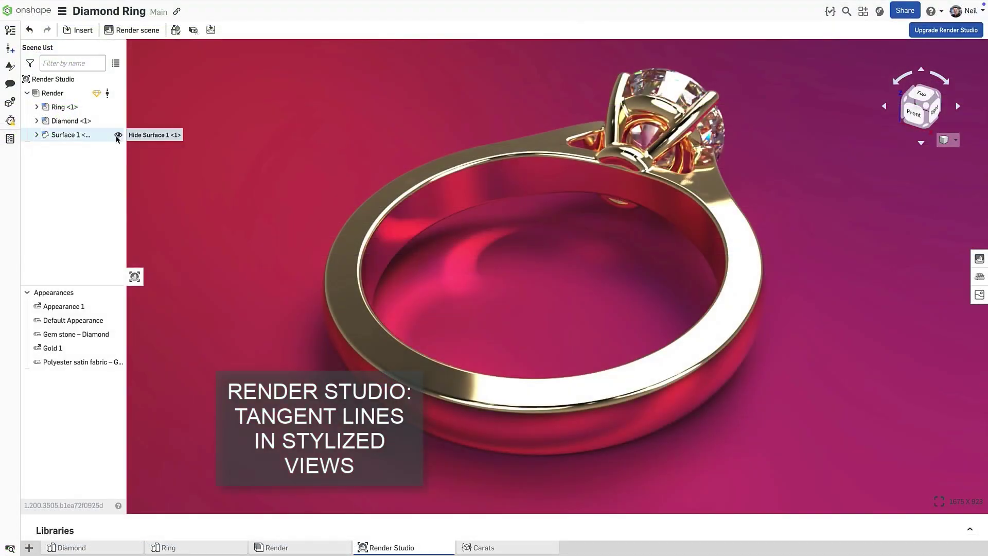
# Hide the Surface 1 backdrop and switch the render to Custom stylized rendering
pyautogui.click(117, 135)
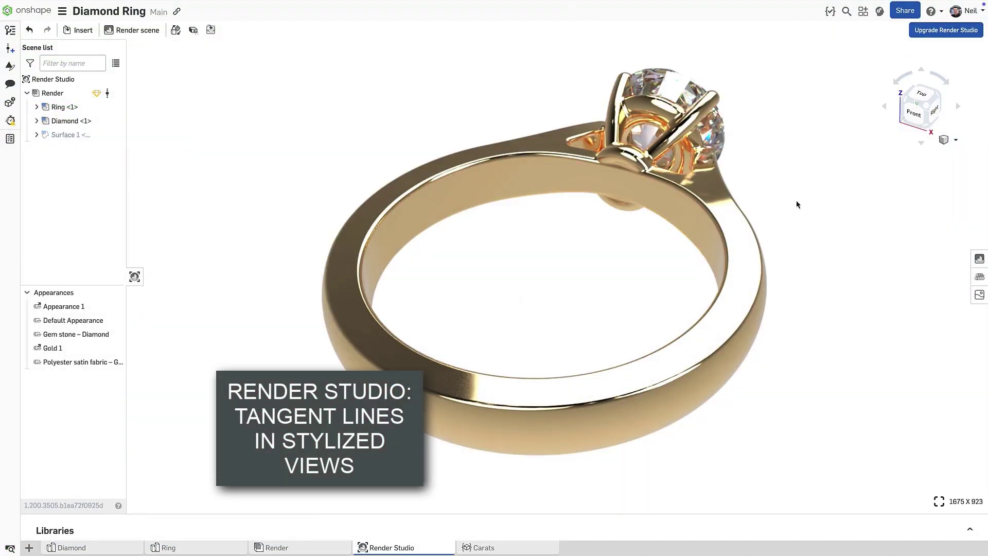
pyautogui.click(956, 140)
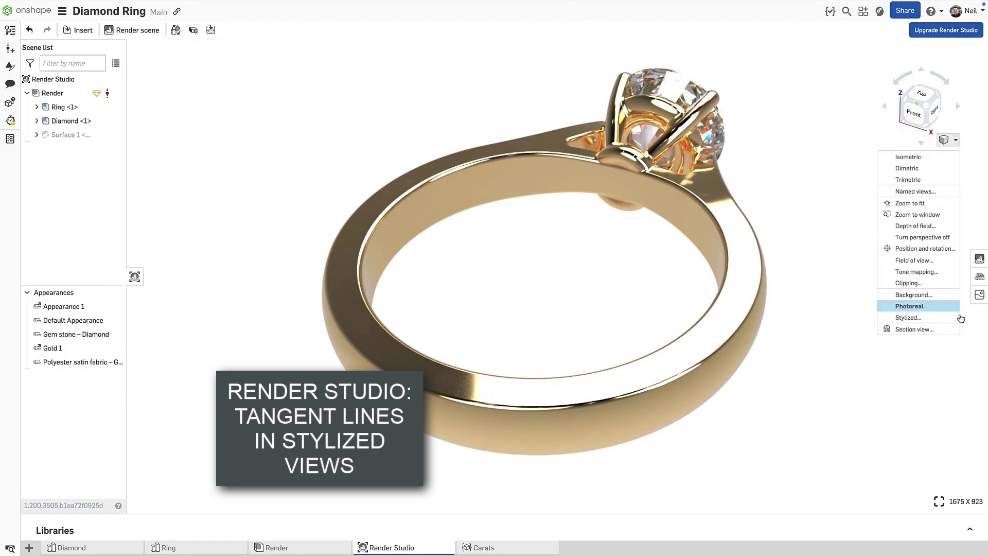
pyautogui.click(956, 318)
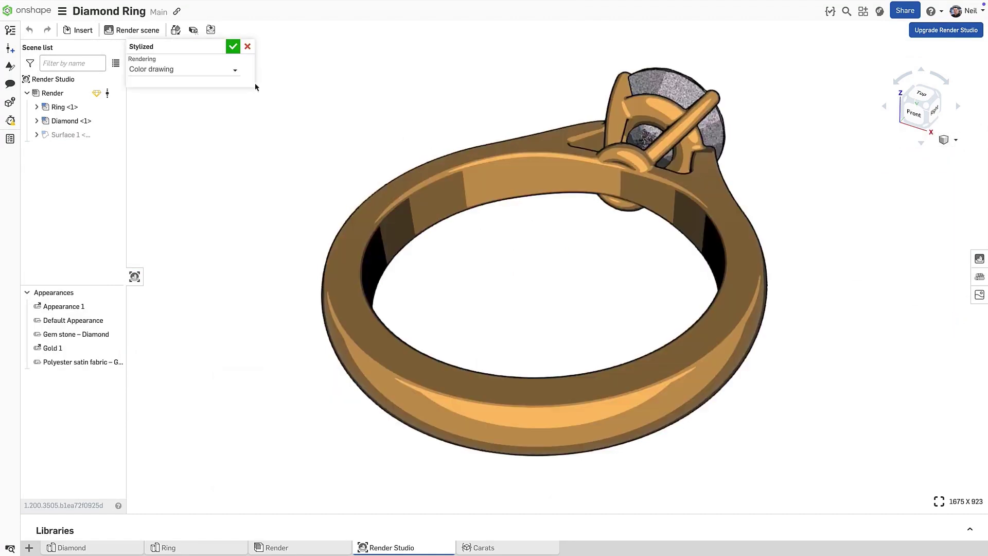
pyautogui.click(211, 70)
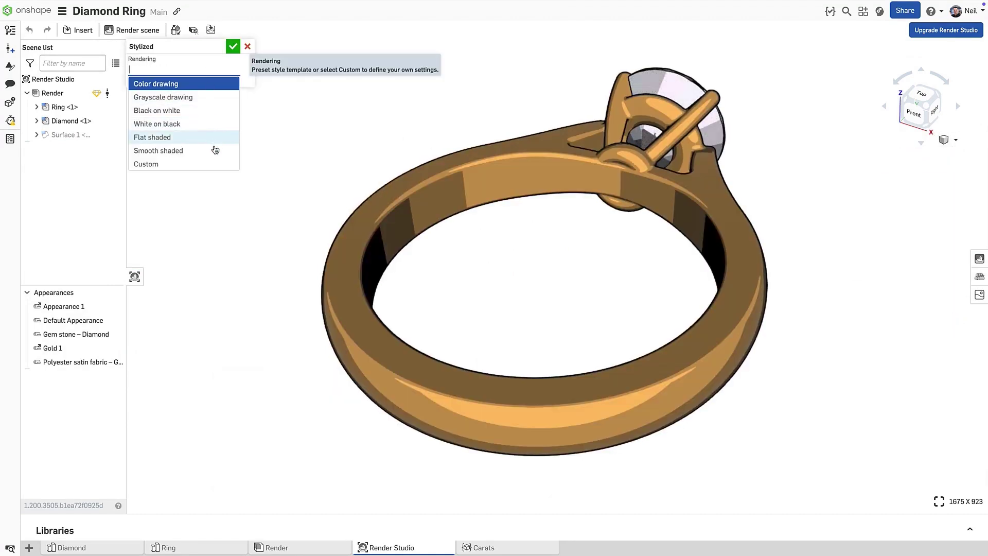
pyautogui.click(211, 164)
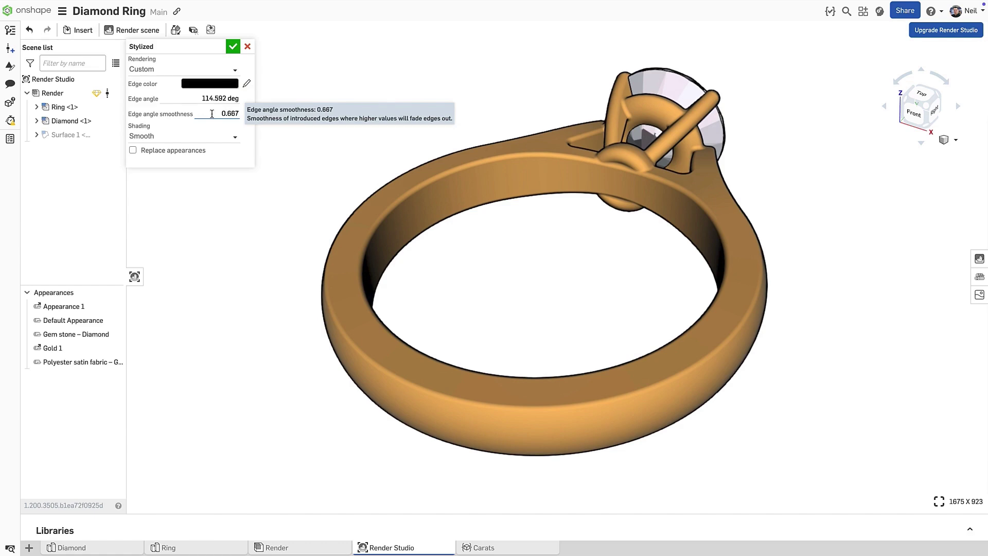
# Set edge angle smoothness to 0 and edge angle to 90 deg
pyautogui.click(212, 114)
pyautogui.write('0')
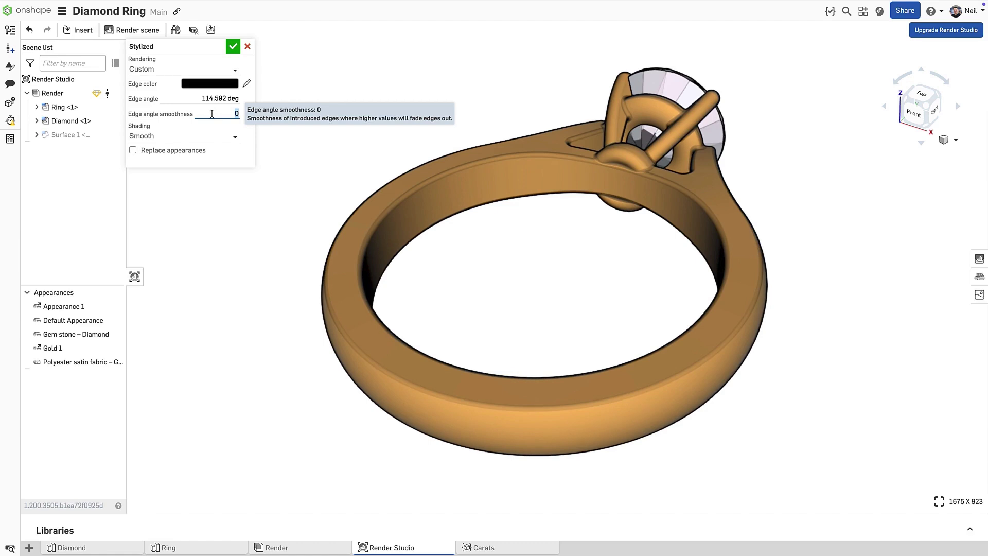
pyautogui.click(214, 98)
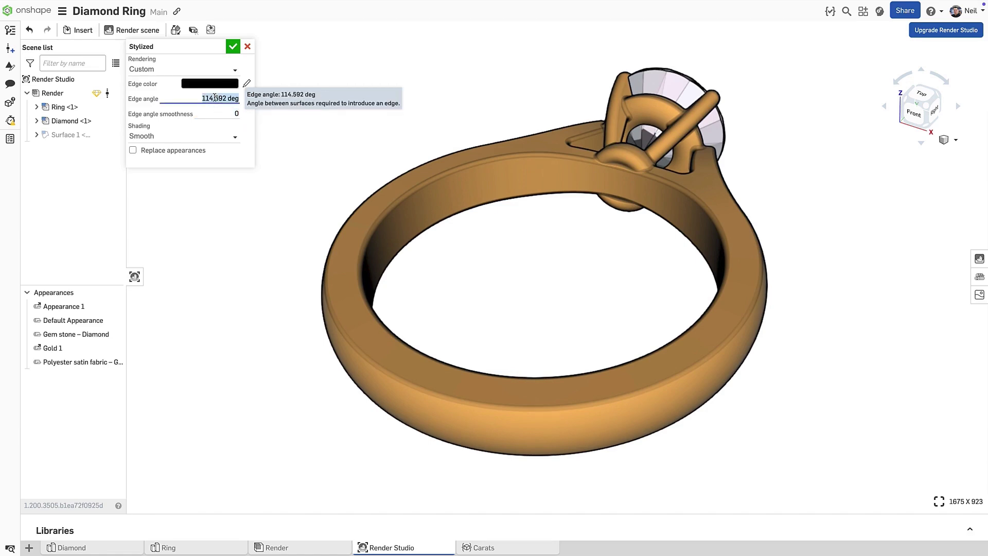
pyautogui.write('90')
pyautogui.press('Return')
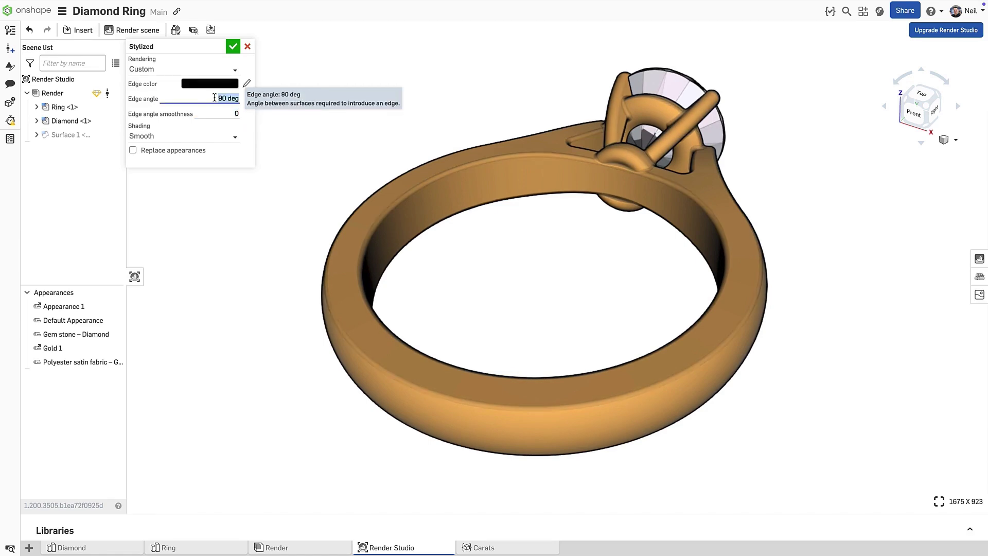